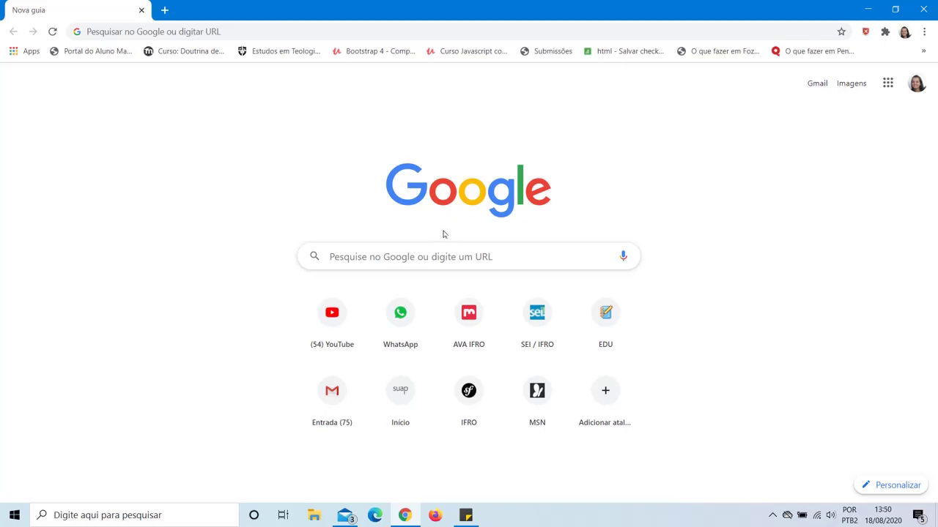
- Open Google's full product catalogue from the list of Google apps
left_click(889, 85)
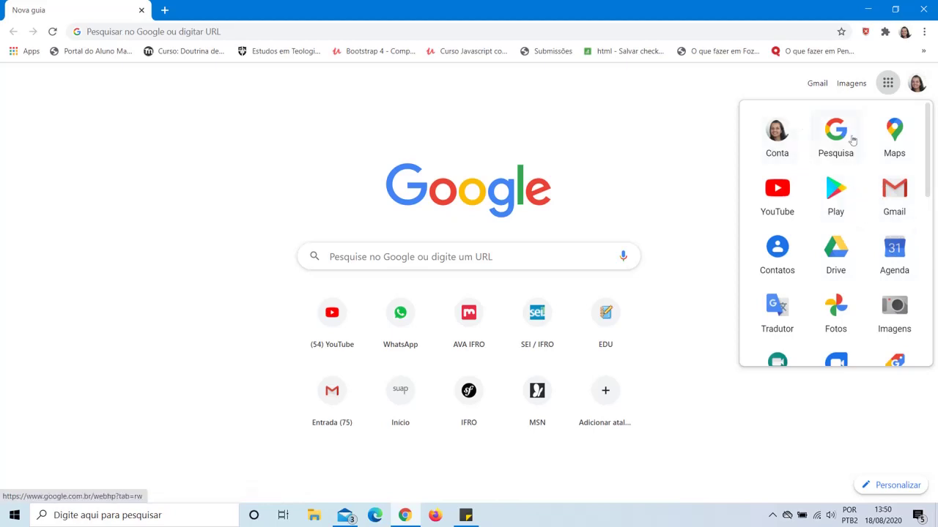
scroll(846, 219, "down", 1)
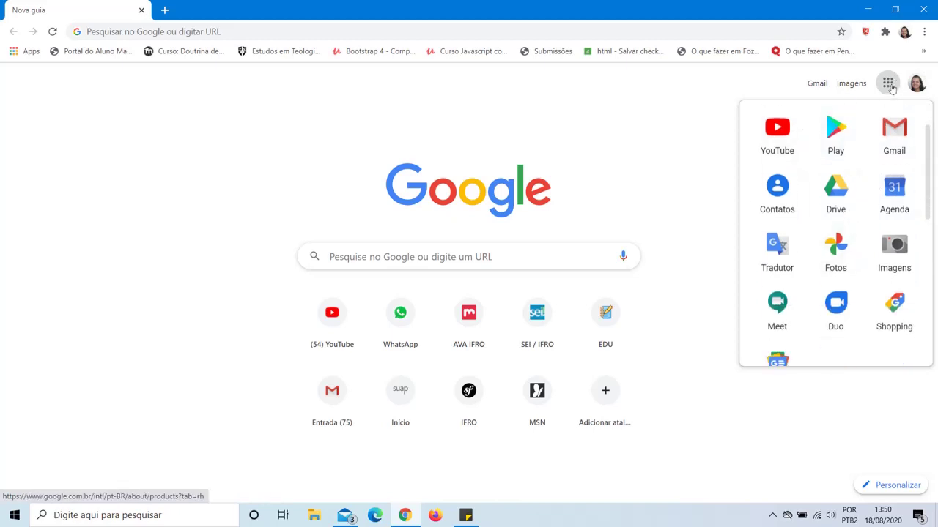
scroll(879, 214, "down", 2)
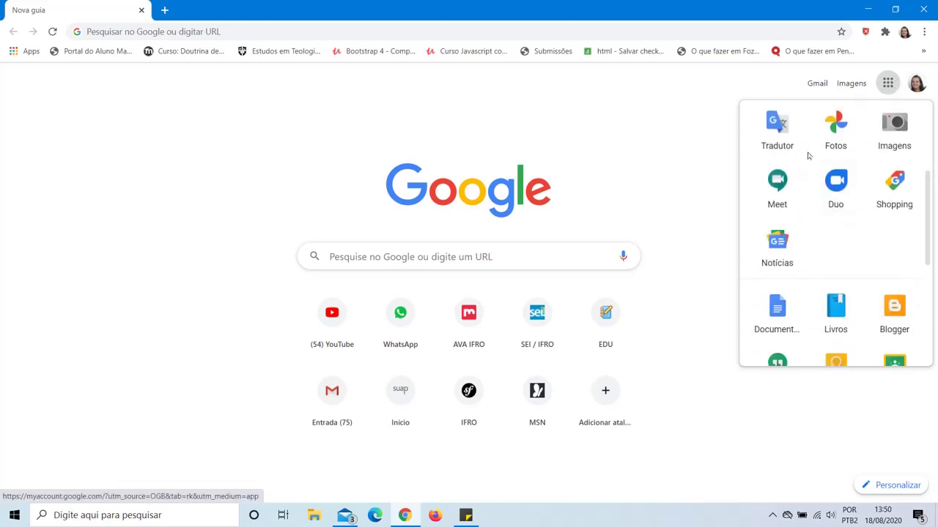
scroll(909, 264, "down", 2)
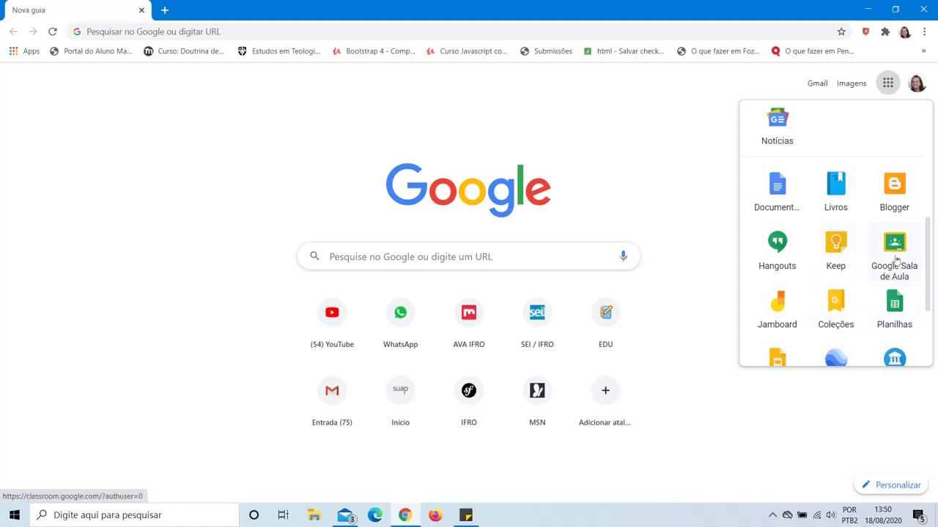
scroll(896, 259, "down", 1)
scroll(884, 214, "down", 1)
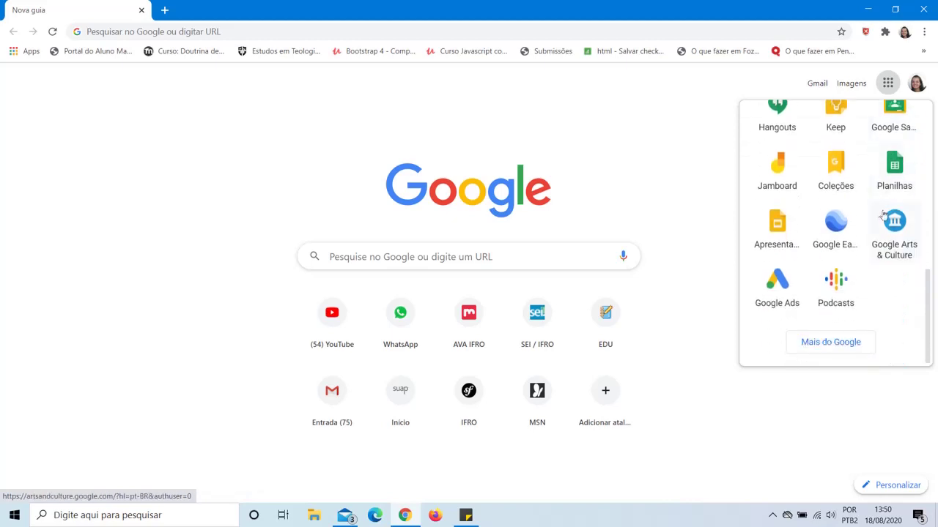
left_click(854, 345)
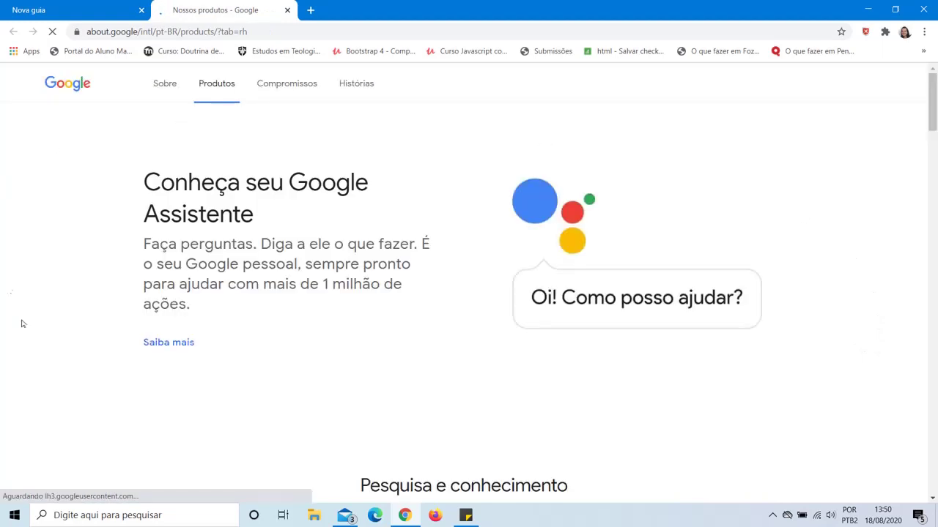
- Find Google Sala de aula in the catalogue of all Google products and open it
scroll(588, 293, "down", 12)
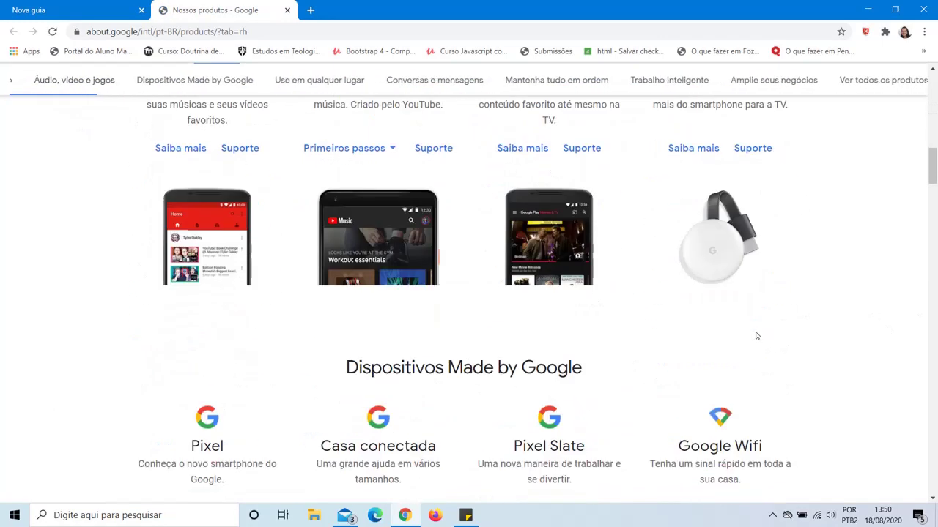
scroll(757, 336, "down", 20)
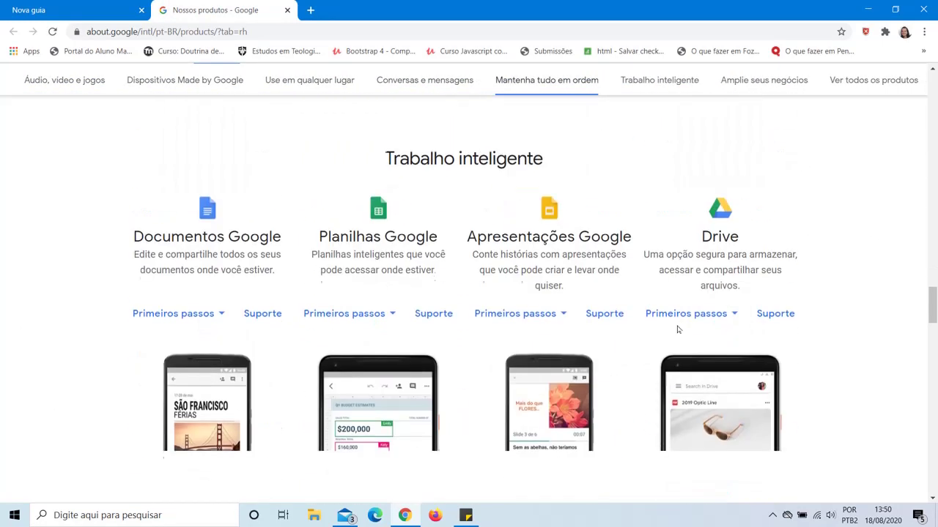
scroll(677, 330, "down", 20)
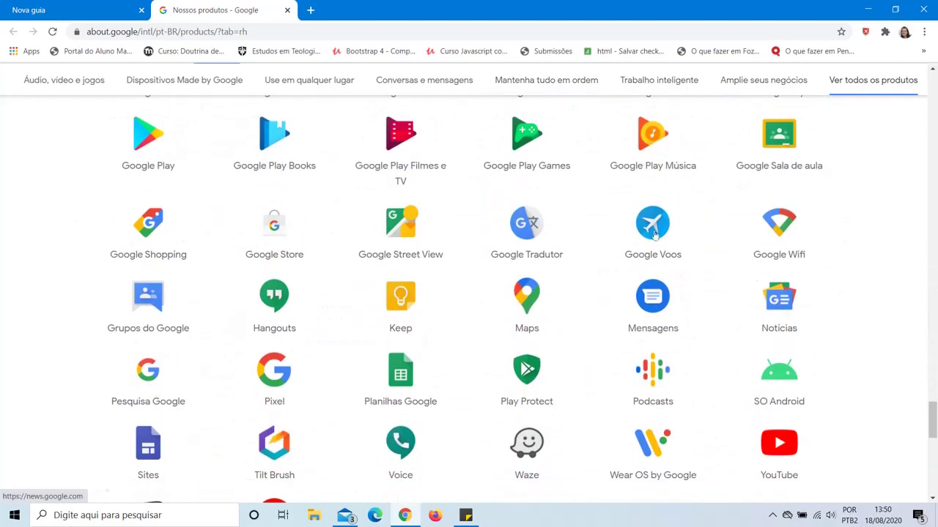
scroll(654, 235, "down", 5)
scroll(565, 402, "up", 5)
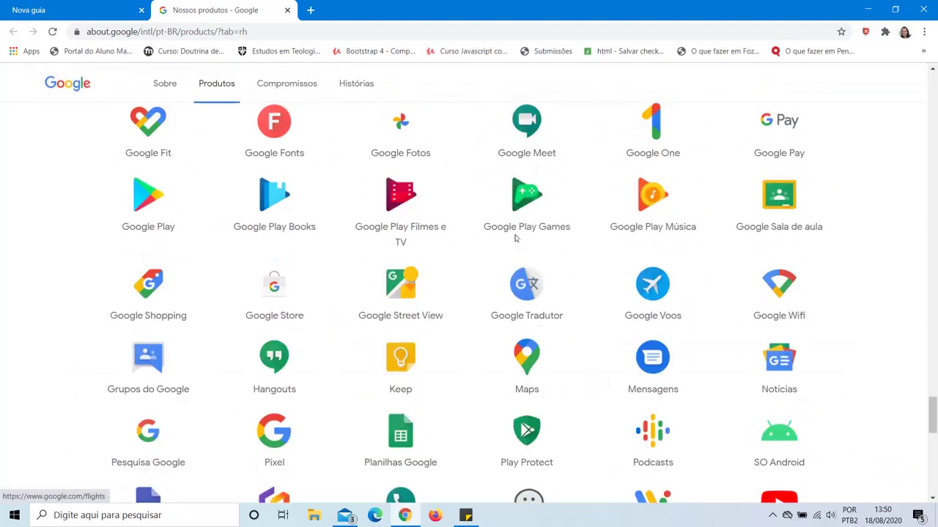
scroll(766, 436, "up", 2)
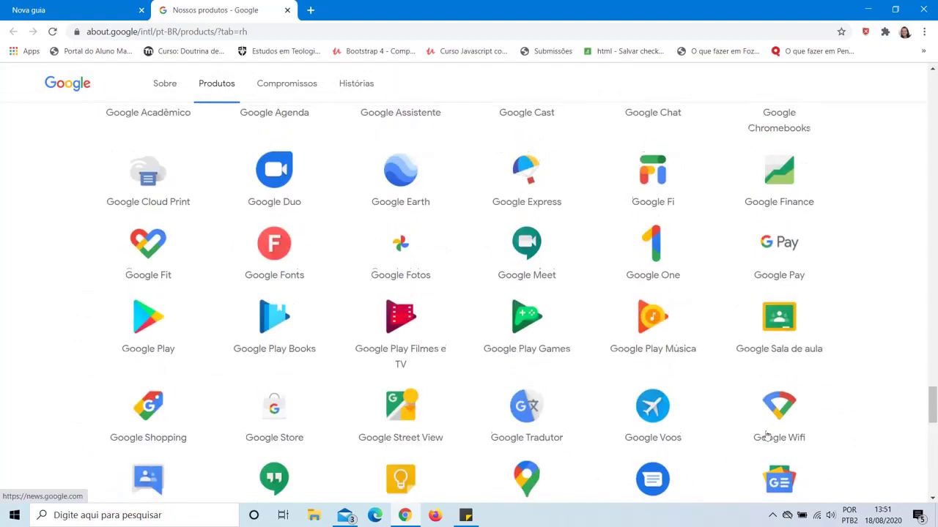
scroll(766, 437, "up", 1)
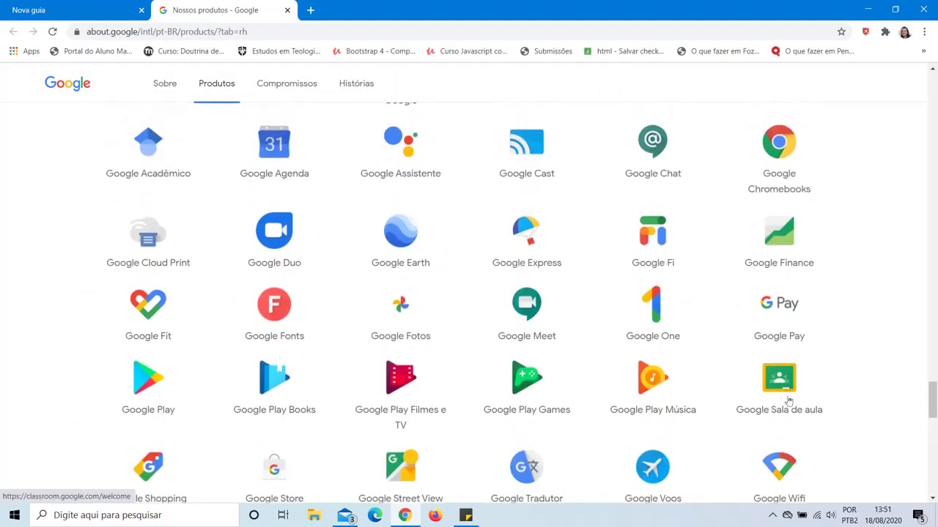
scroll(802, 402, "down", 1)
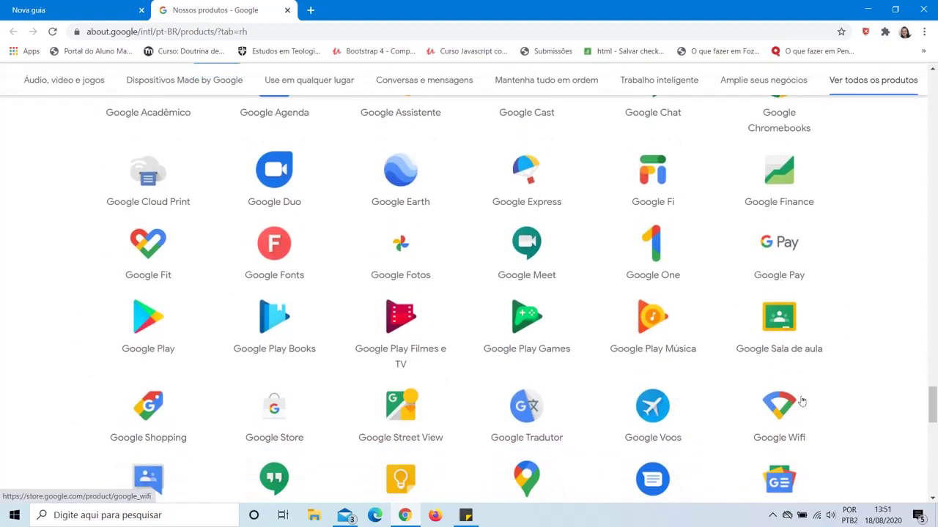
scroll(733, 399, "down", 1)
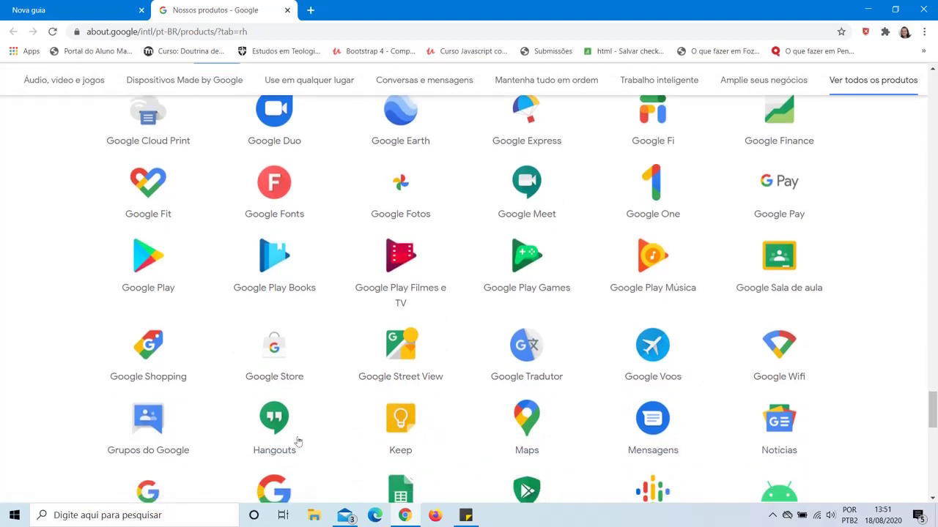
scroll(329, 253, "up", 5)
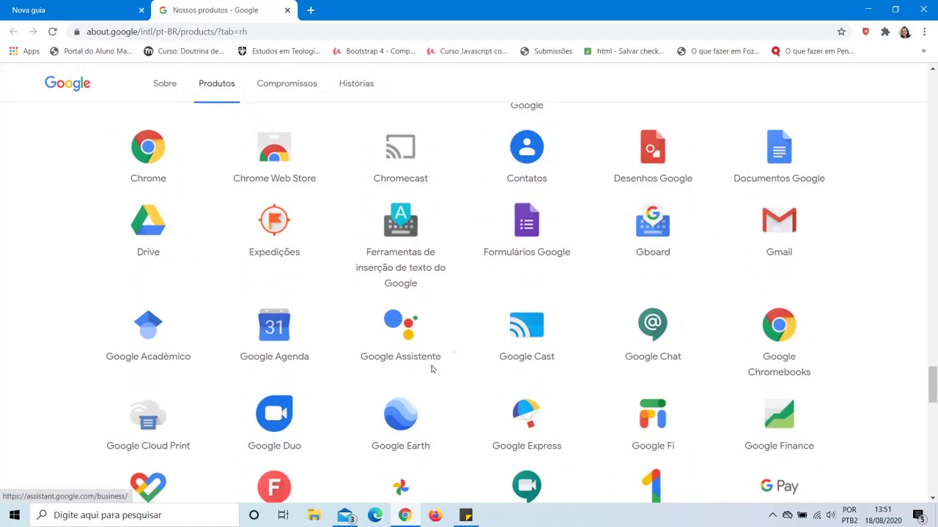
scroll(410, 352, "down", 3)
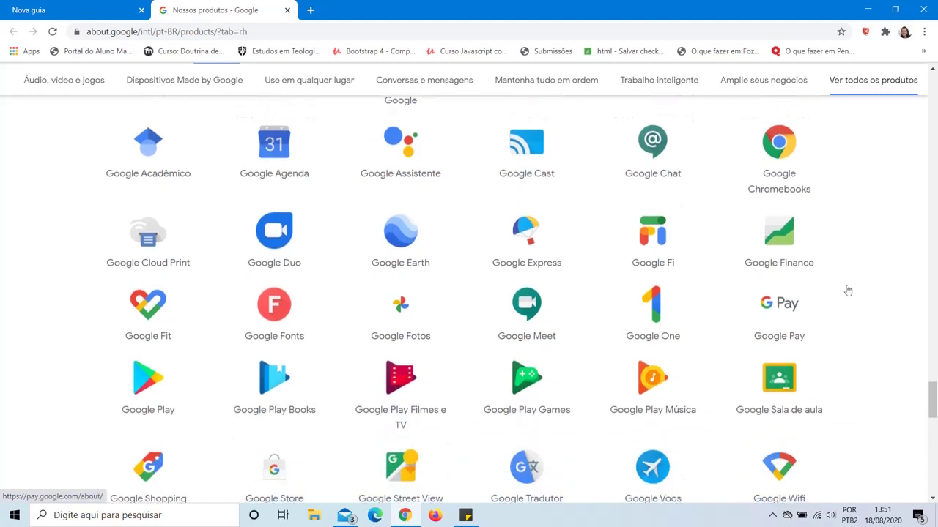
scroll(847, 290, "down", 1)
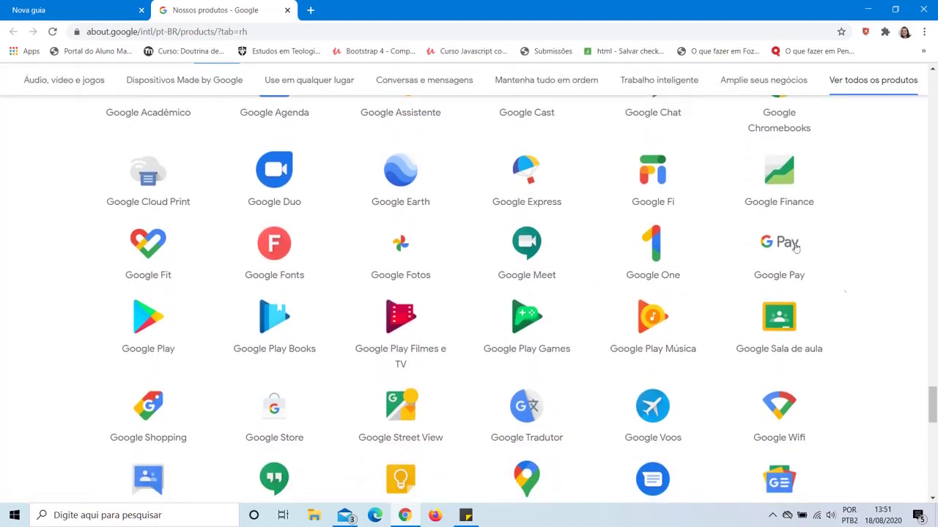
left_click(779, 322)
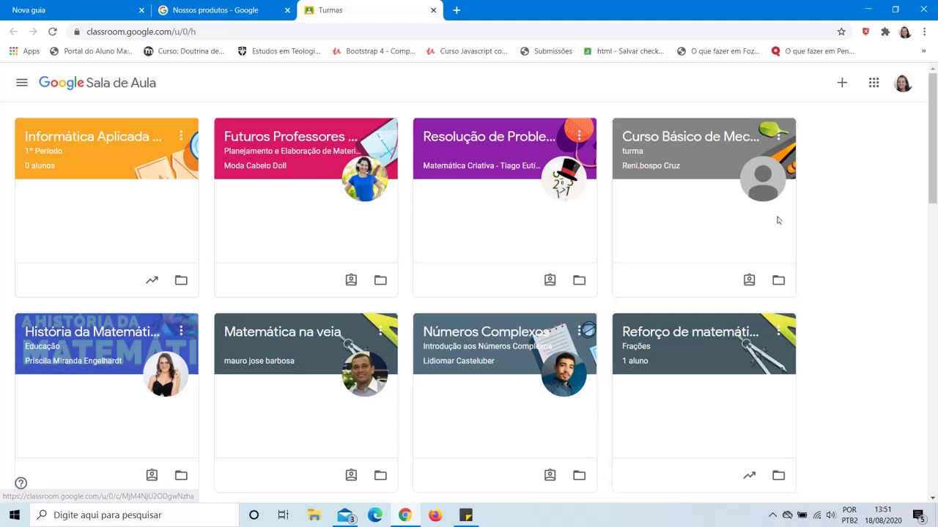
- Start creating a new class and accept the notice about not using Google Sala de Aula in a school with students
scroll(594, 368, "down", 5)
scroll(683, 366, "down", 8)
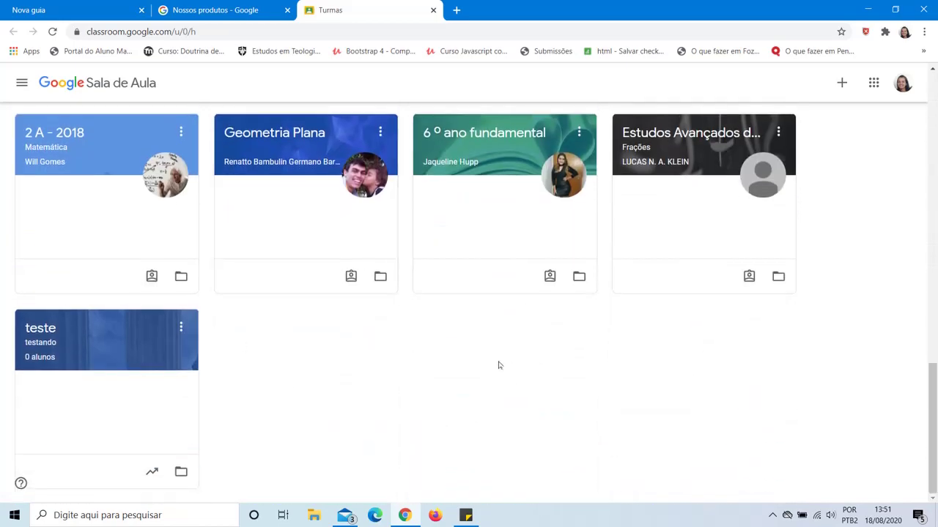
scroll(498, 366, "up", 6)
scroll(739, 386, "down", 5)
scroll(739, 386, "up", 15)
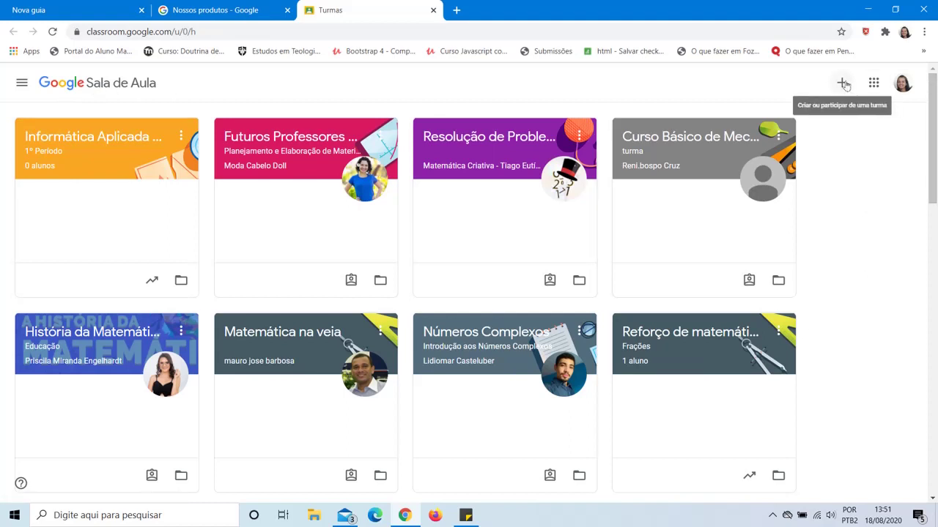
left_click(843, 84)
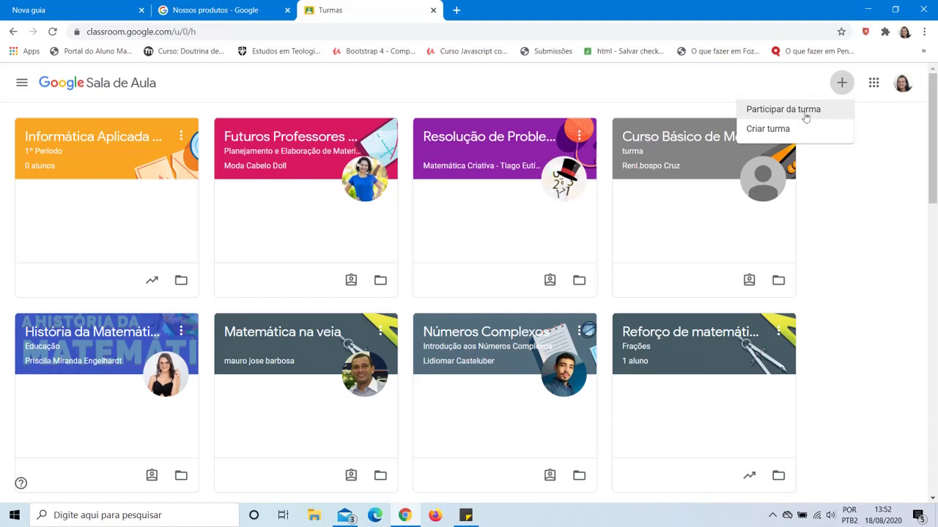
left_click(782, 131)
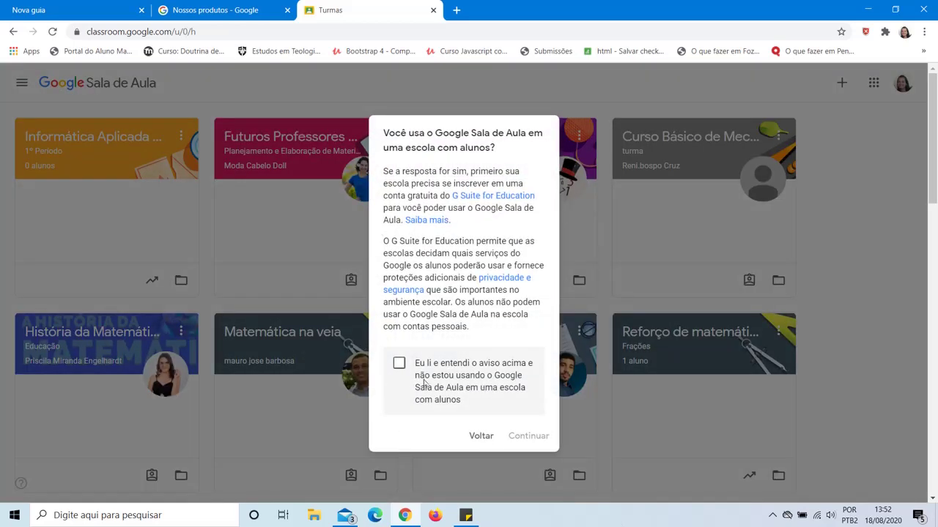
left_click(399, 364)
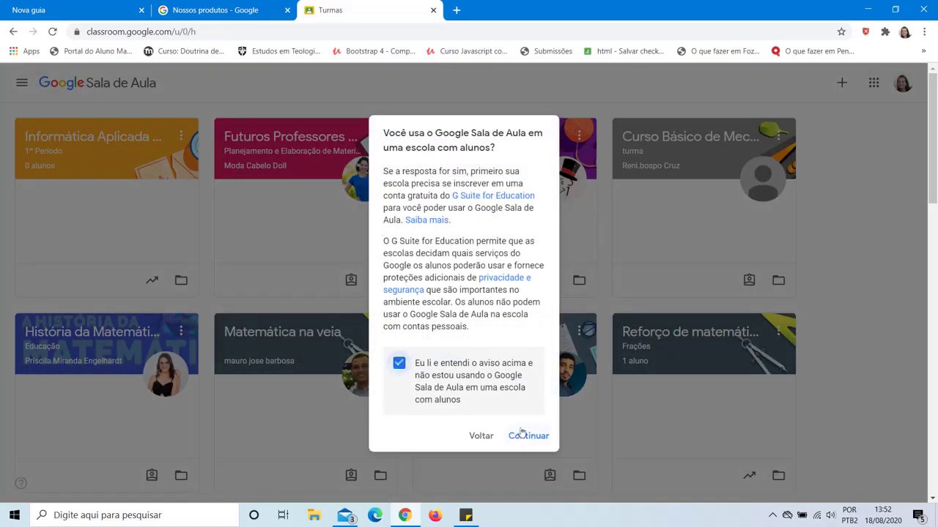
left_click(526, 437)
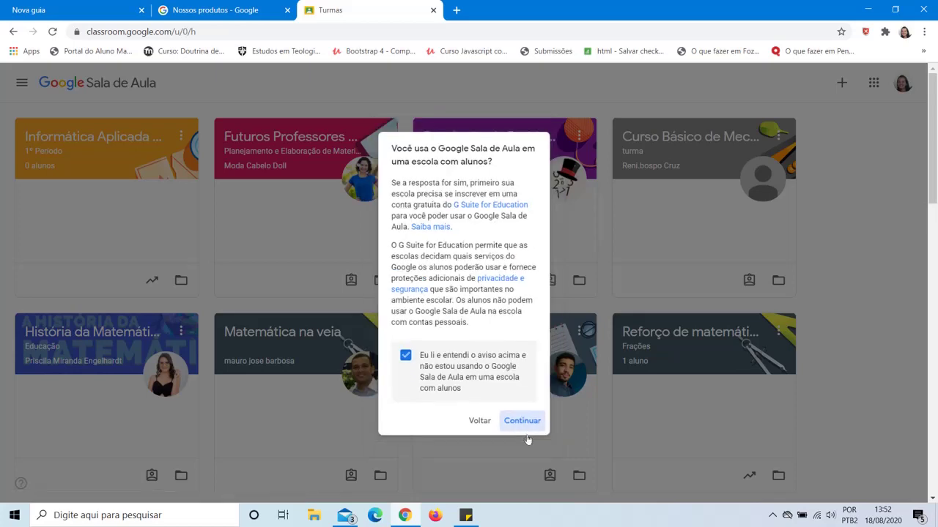
- Create the class with the name Metodologia 2020, subject EAD and room 8, leaving the section empty
left_click(375, 215)
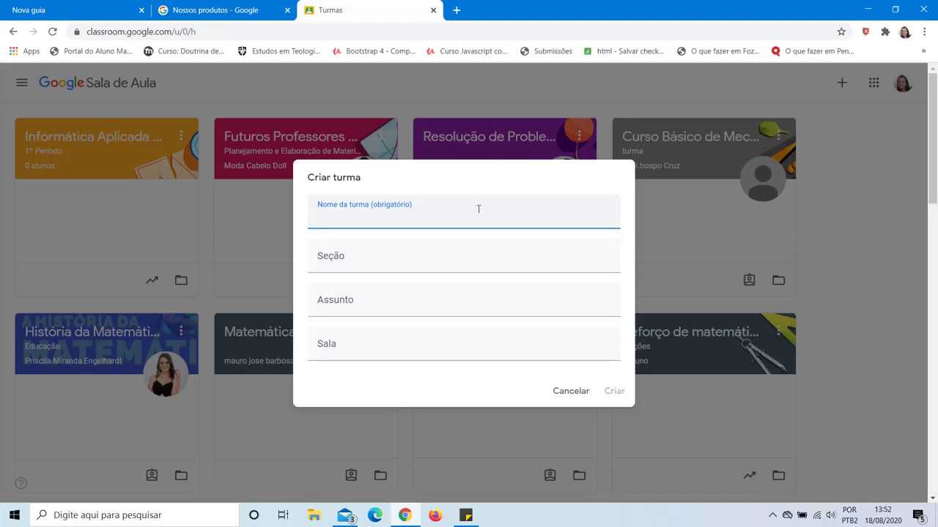
type("Metodologia 2020")
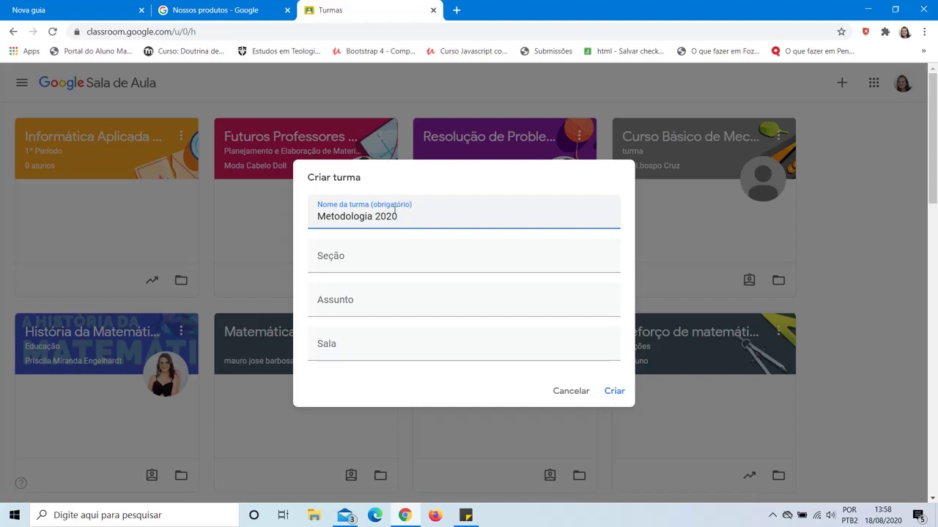
left_click(353, 261)
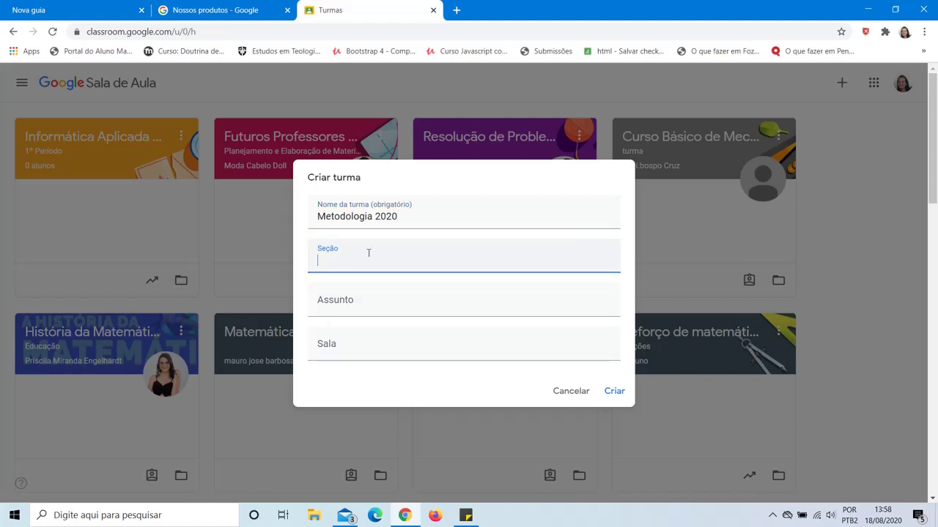
left_click(362, 302)
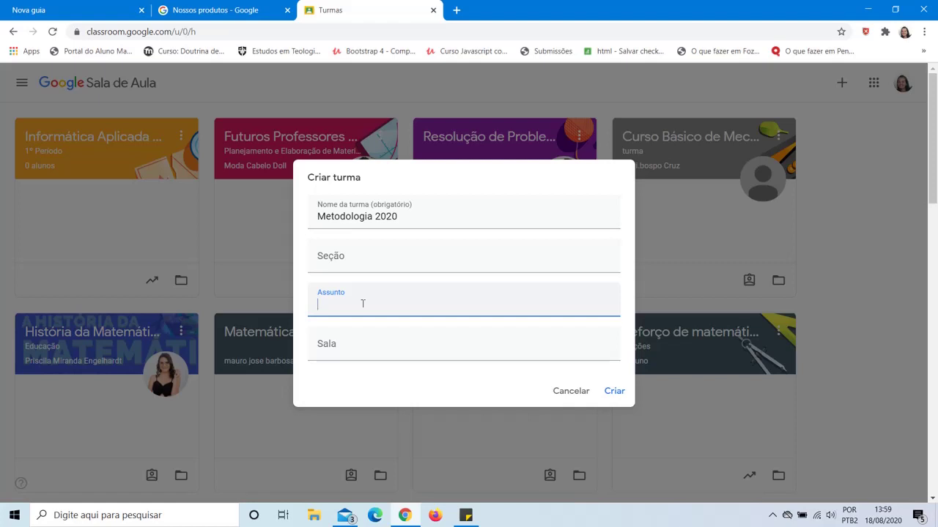
type("EAD")
left_click(374, 350)
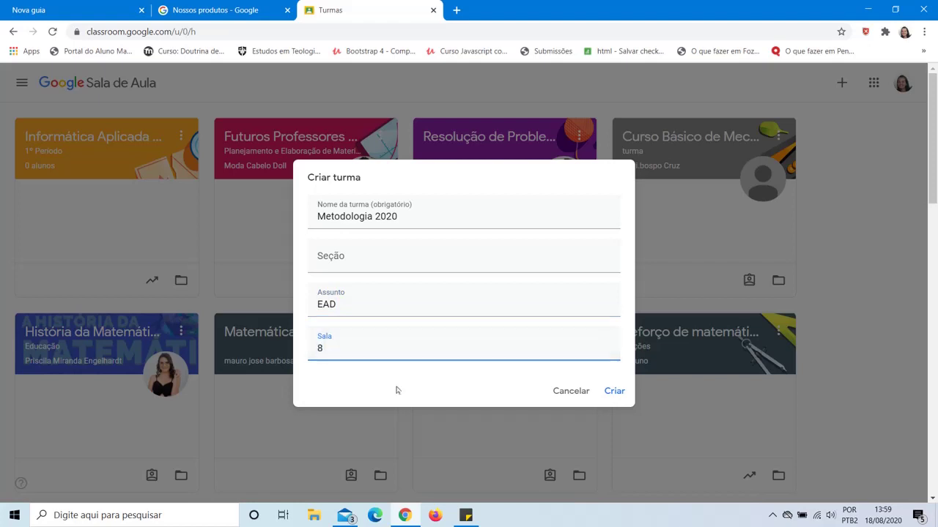
left_click(614, 392)
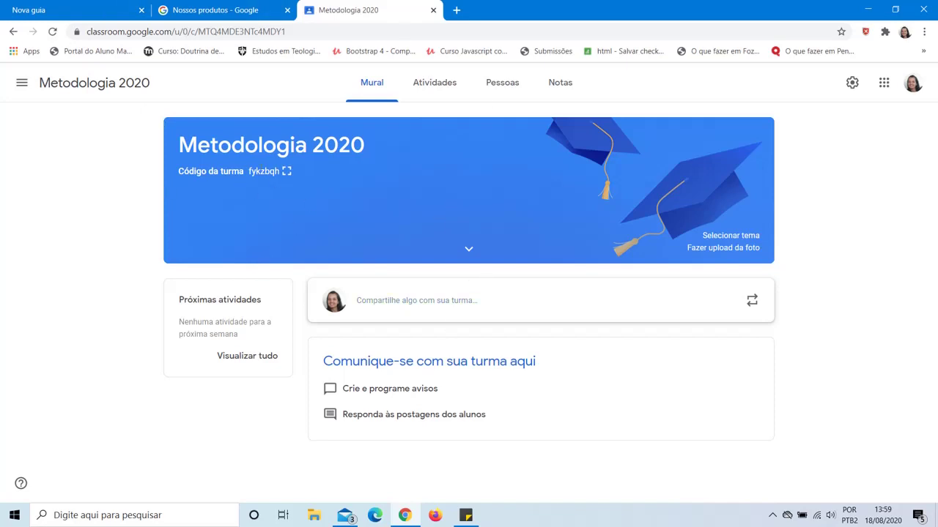
- View the enlarged class code of Metodologia 2020 and close the display
left_click(287, 172)
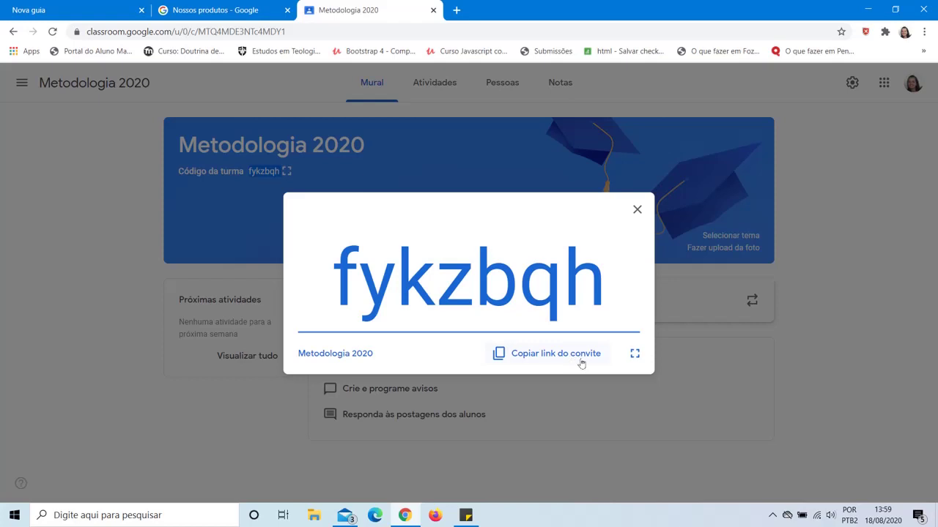
left_click(638, 209)
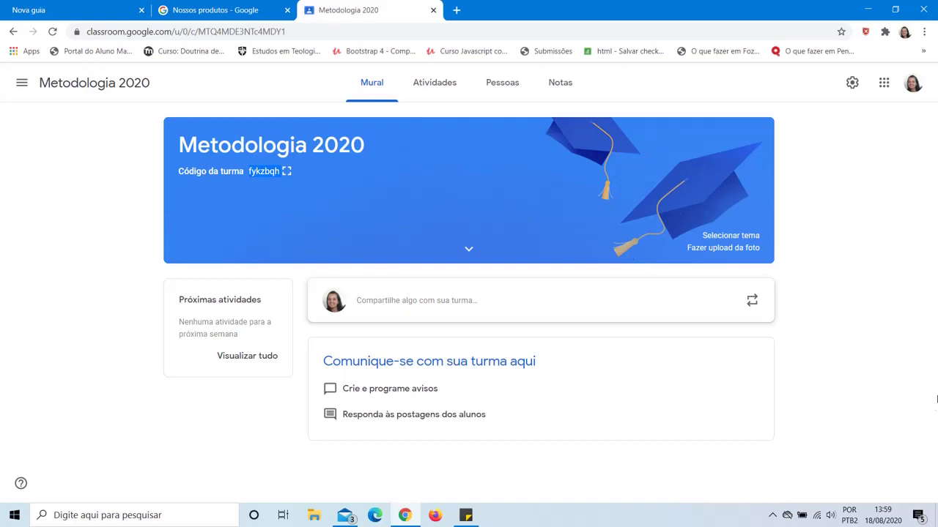
- Browse the class theme gallery's English & History, Math & Science, Arts, Sports and Other categories
left_click(753, 238)
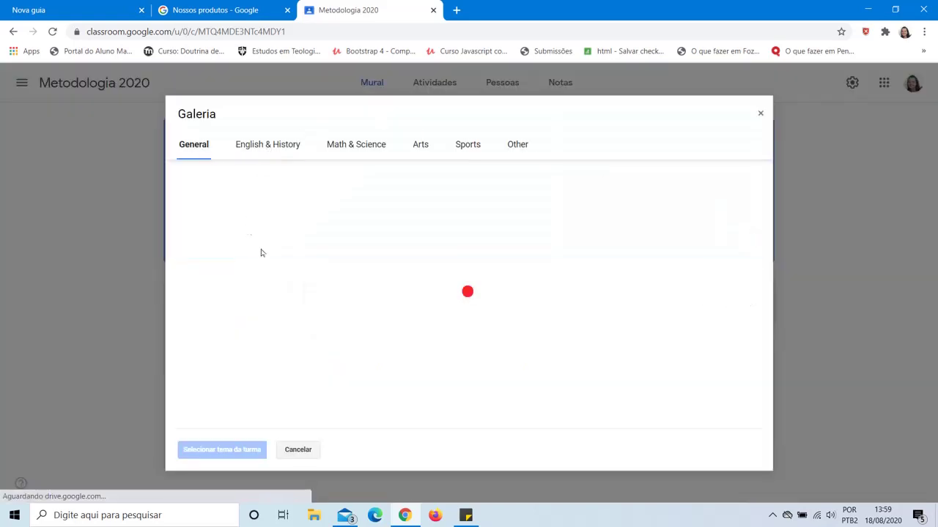
left_click(282, 147)
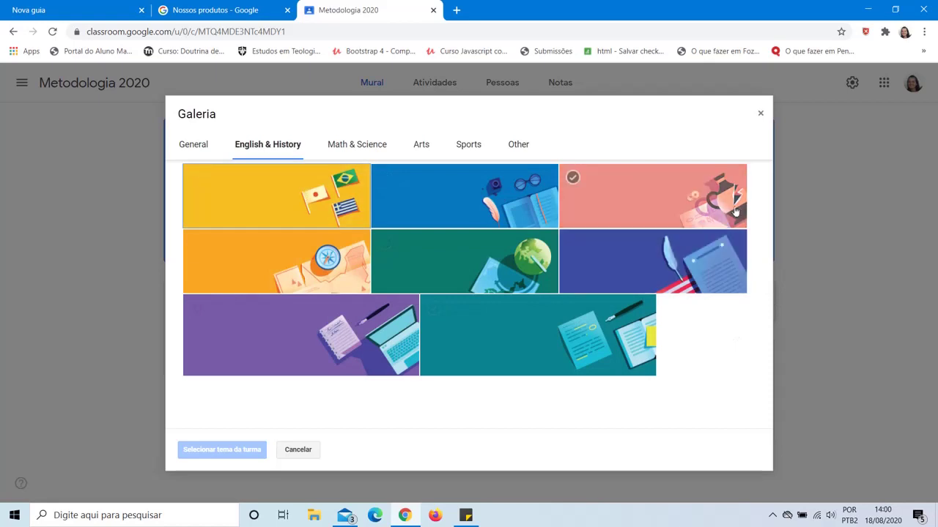
left_click(496, 197)
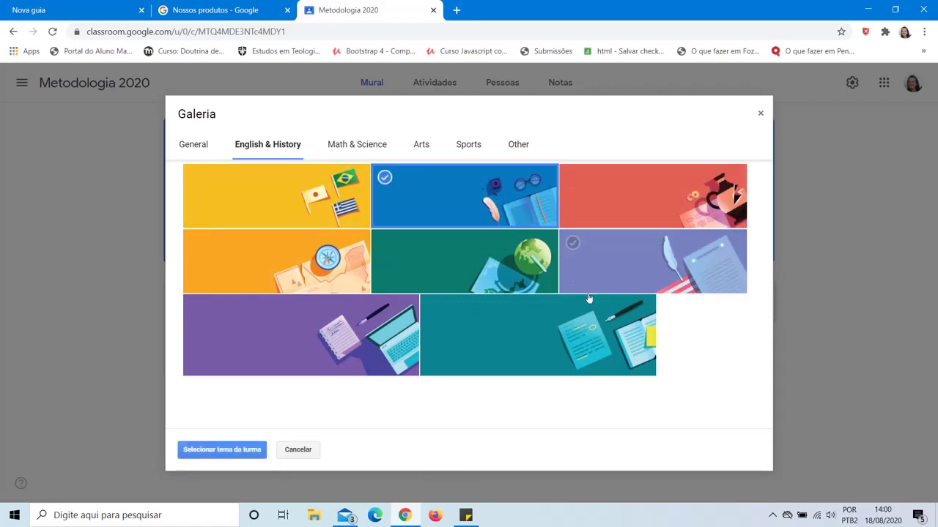
left_click(370, 145)
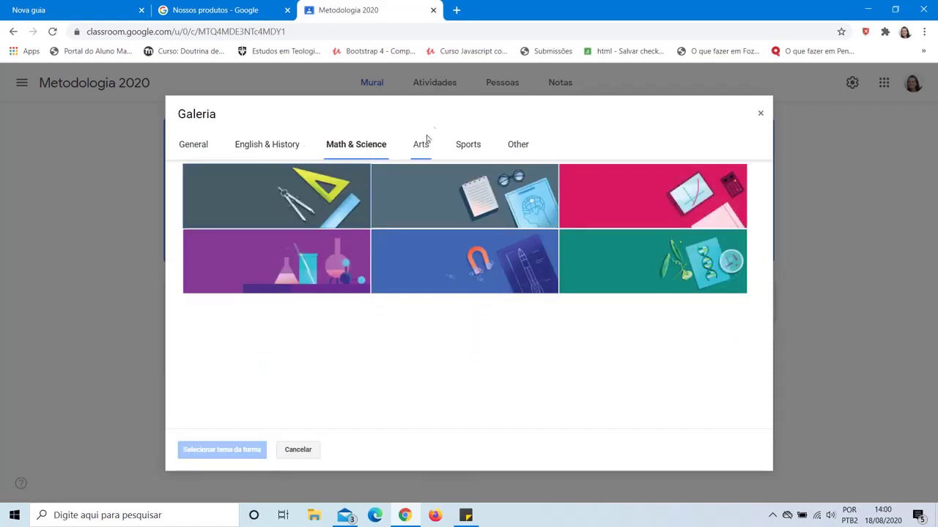
left_click(422, 142)
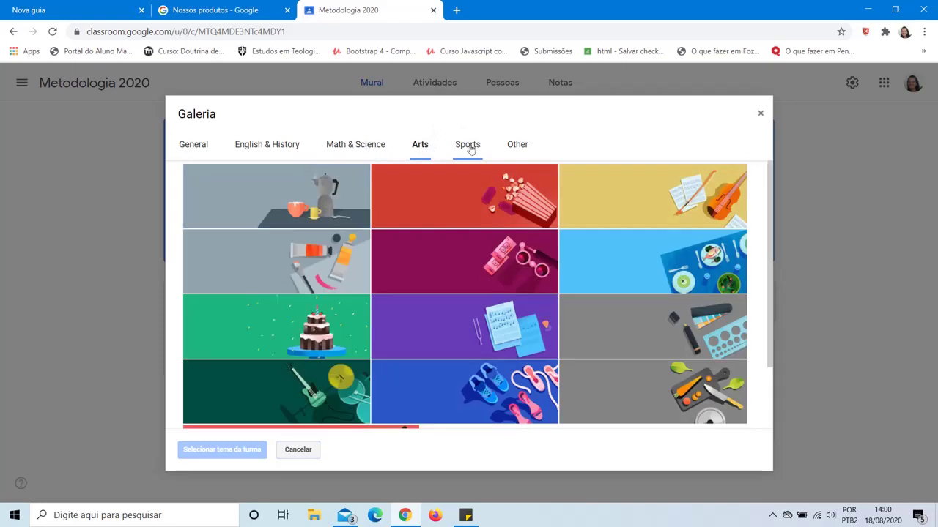
left_click(467, 146)
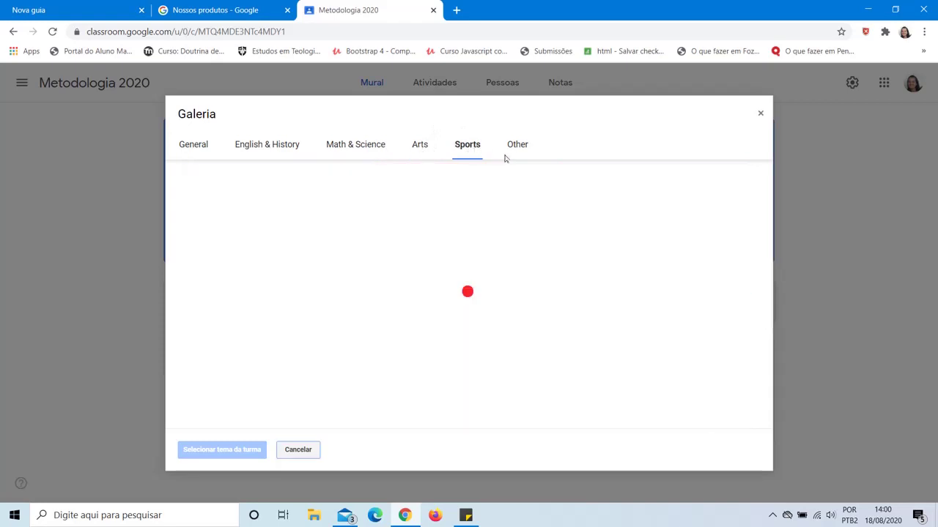
left_click(523, 152)
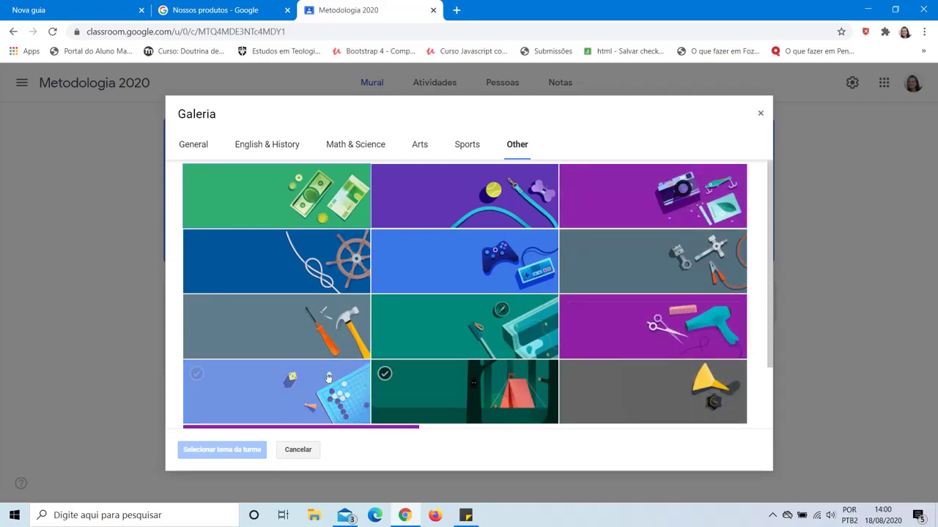
scroll(424, 345, "down", 1)
- Apply the General gallery theme with the orange book, glasses and newspaper on a grey background to the class
left_click(196, 147)
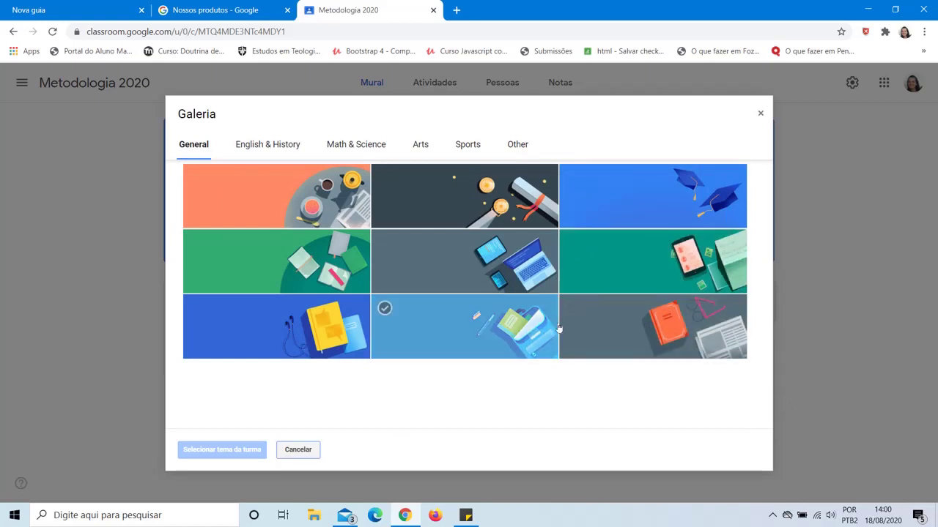
left_click(662, 331)
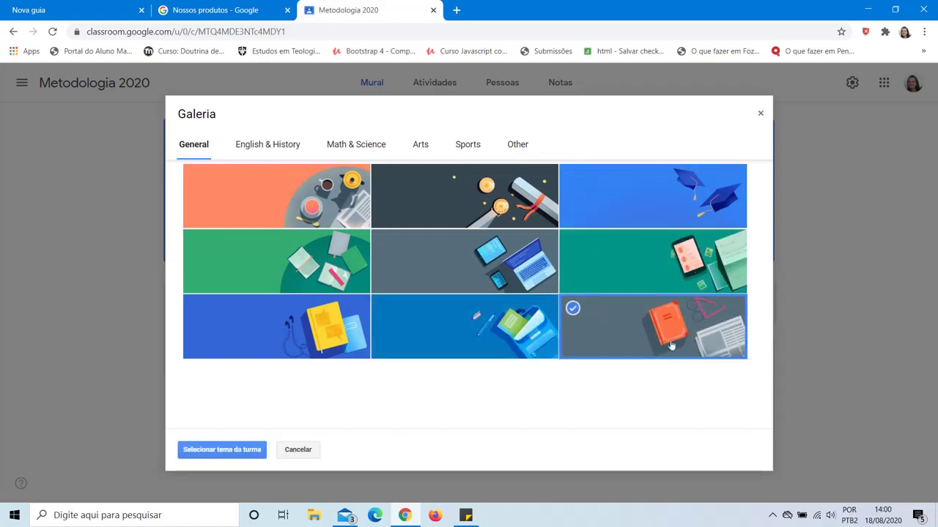
left_click(227, 450)
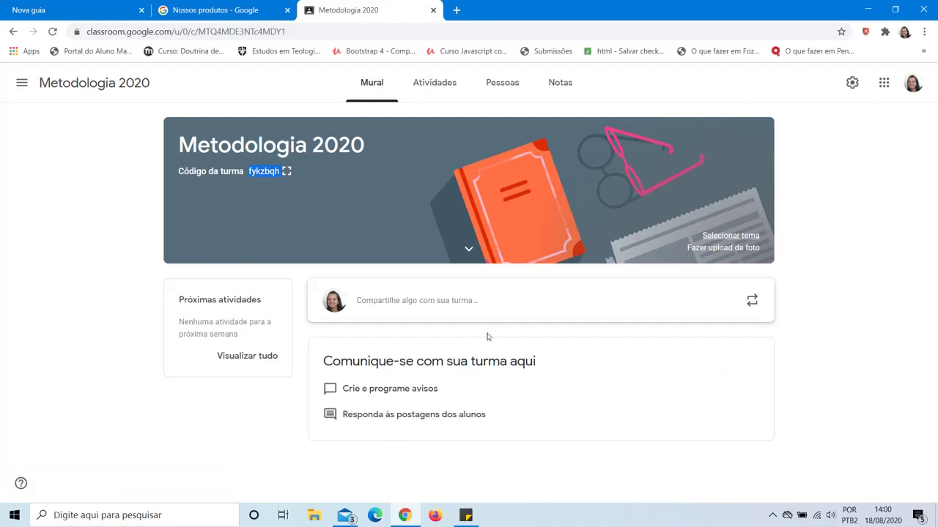
- View the form for sharing an announcement with the class and cancel it without posting
left_click(436, 306)
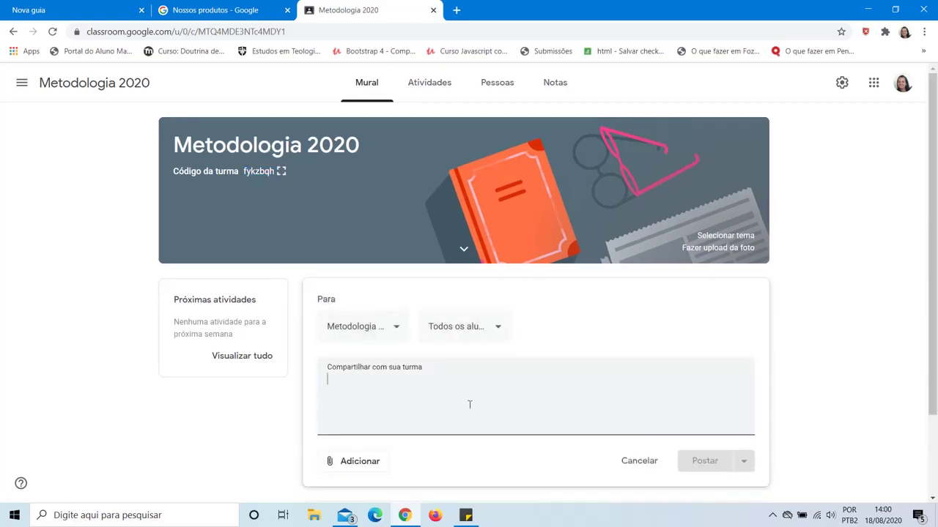
left_click(794, 343)
scroll(856, 425, "down", 2)
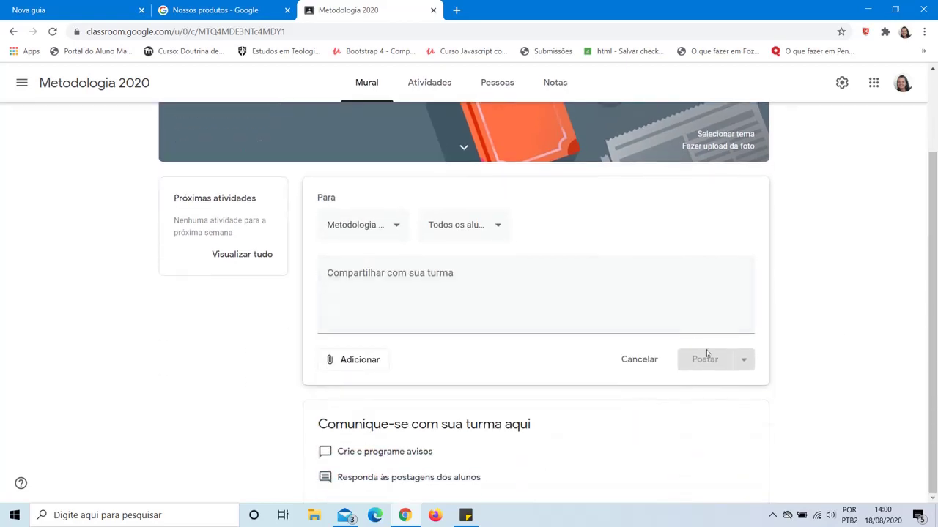
left_click(636, 359)
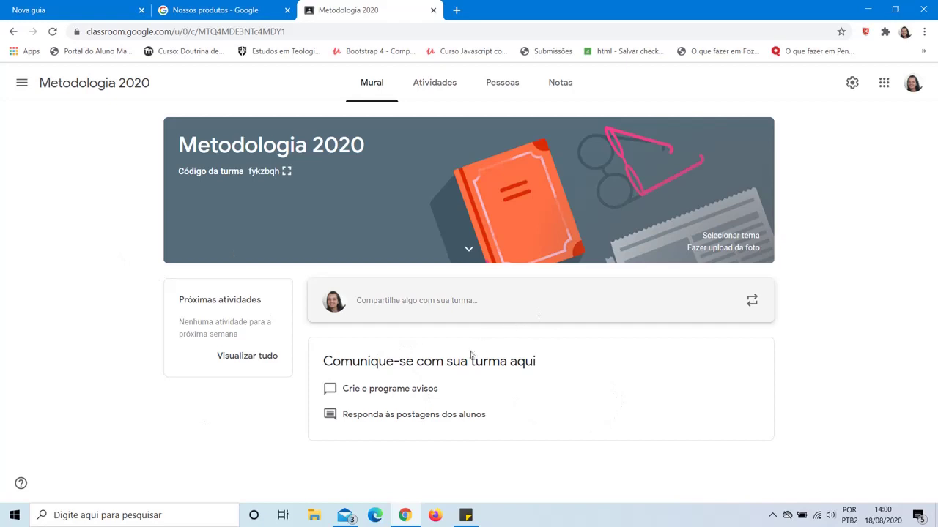
- Look through the navigation list of all classes and close it
left_click(19, 85)
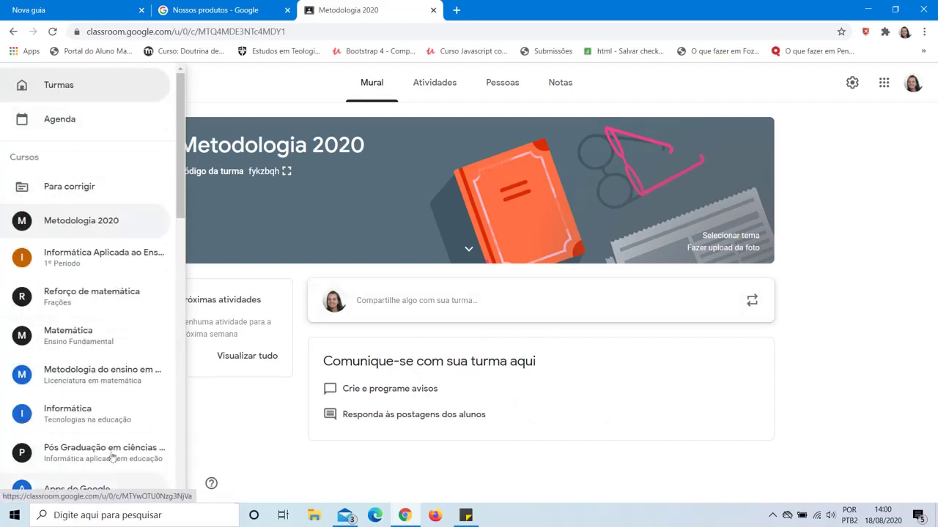
scroll(125, 359, "down", 10)
scroll(123, 358, "up", 10)
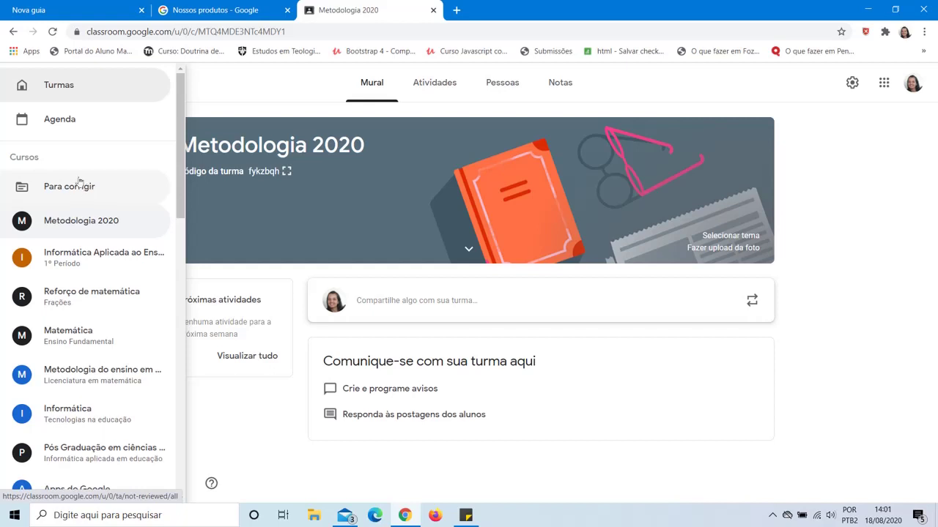
left_click(771, 393)
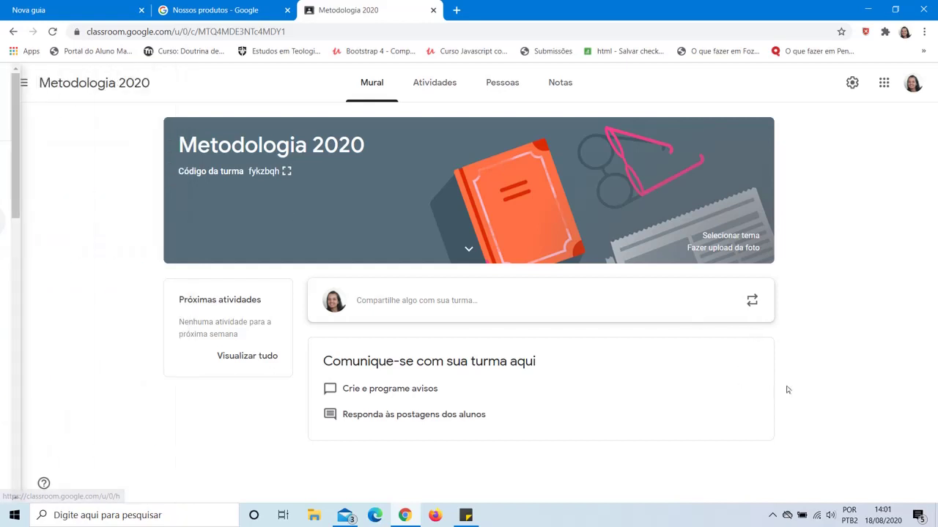
- Start creating a new Material item in the Atividades section of Metodologia 2020
left_click(441, 85)
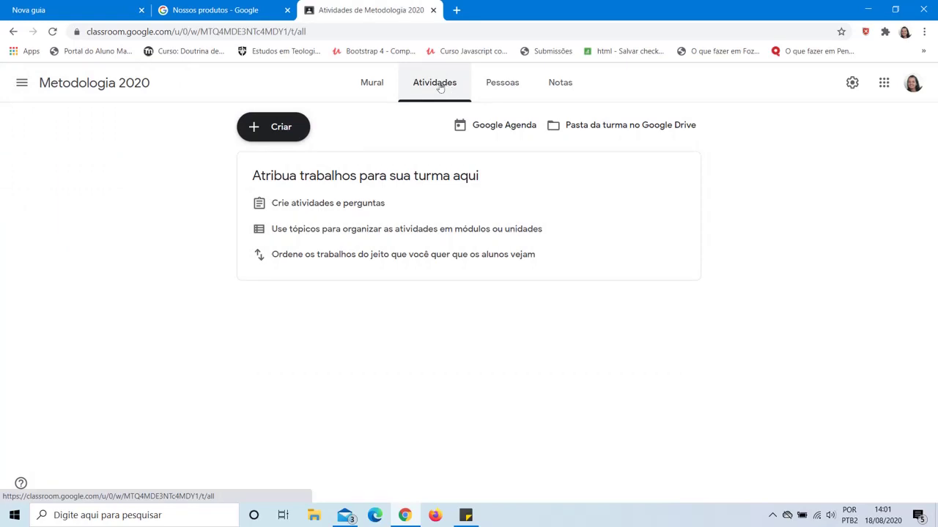
left_click(360, 86)
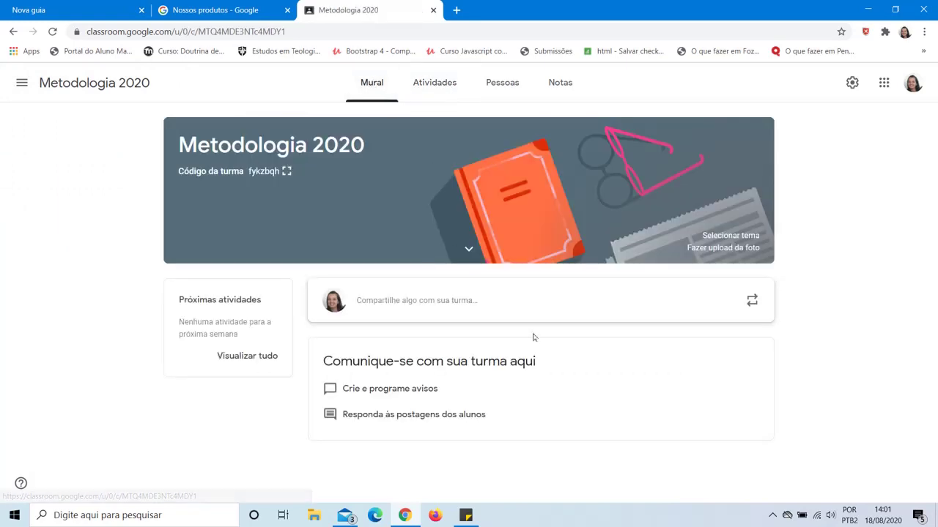
left_click(435, 92)
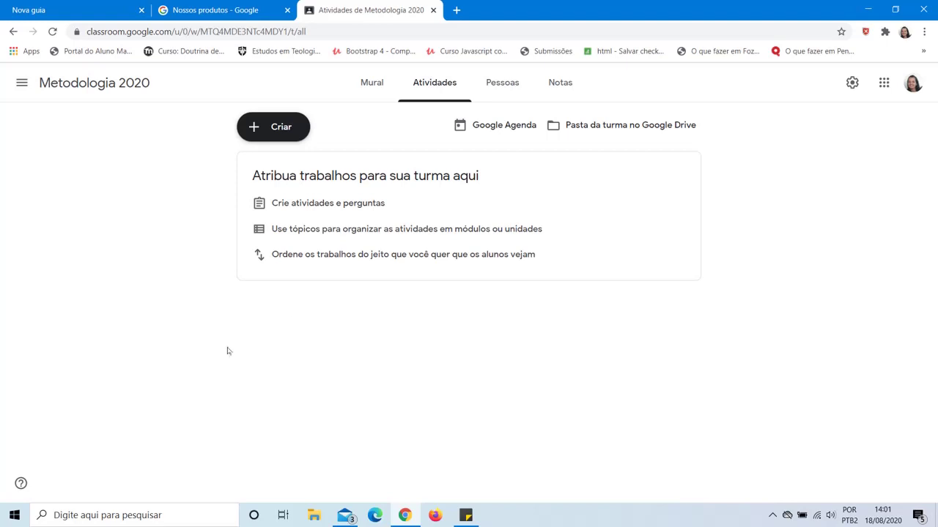
left_click(266, 128)
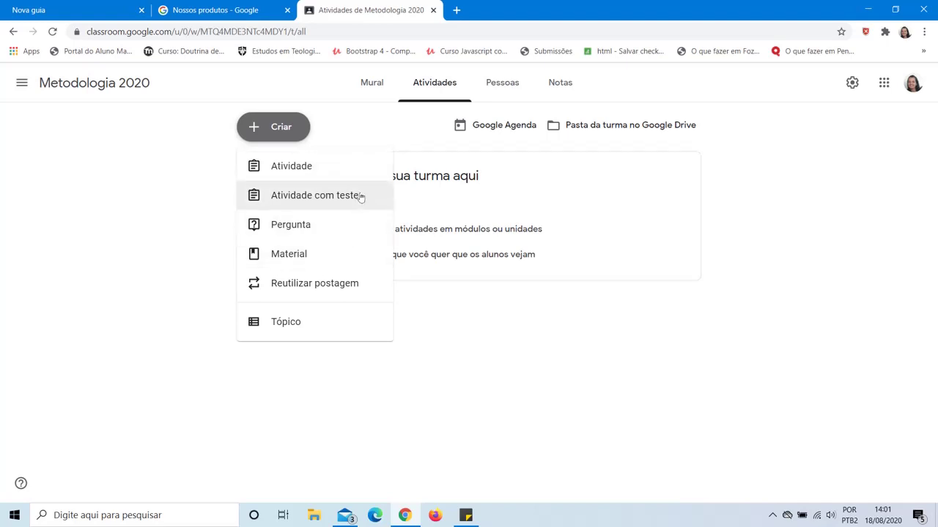
left_click(311, 258)
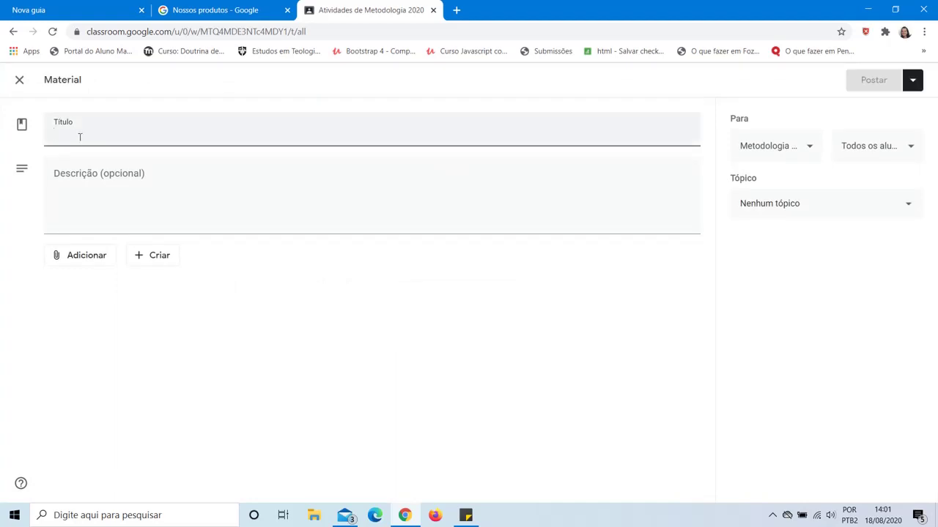
- Title the material Formatos EAD and enter the description "Leia todo o material."
left_click(157, 180)
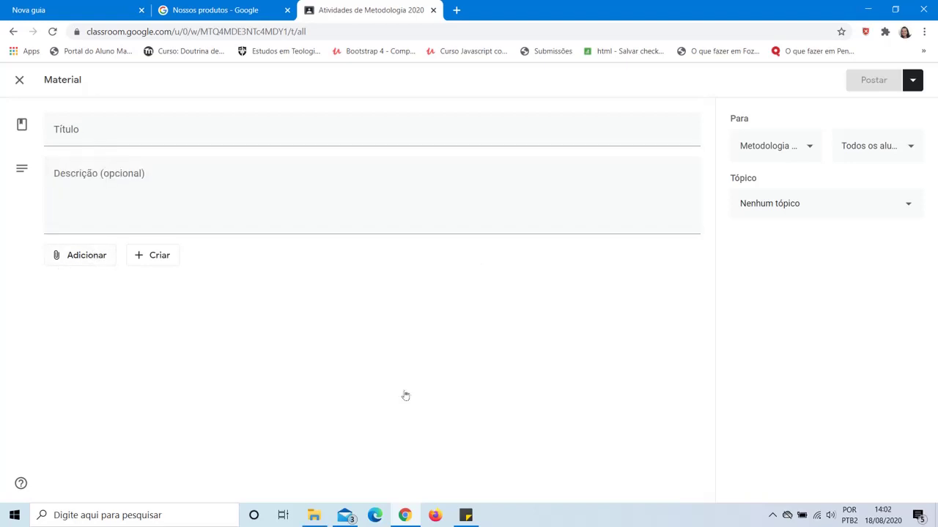
left_click(132, 134)
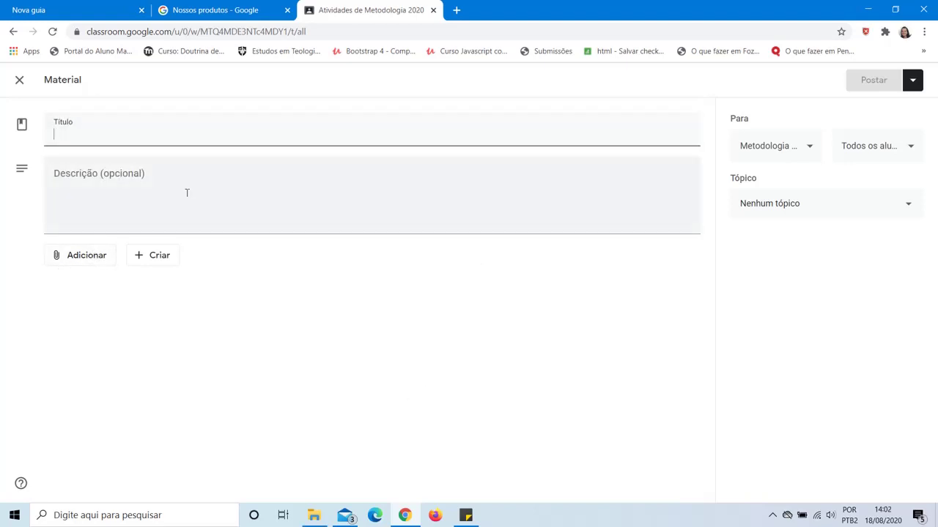
type("Format")
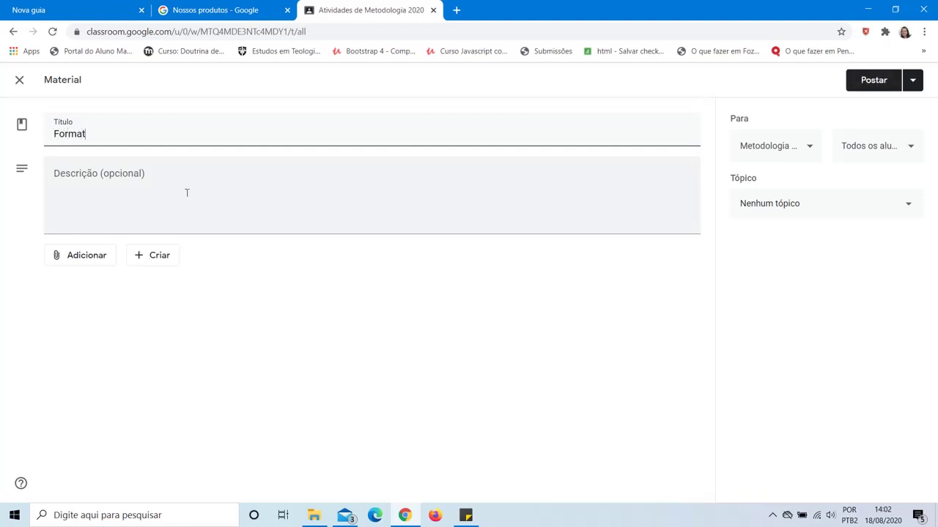
type("os EAD")
left_click(187, 193)
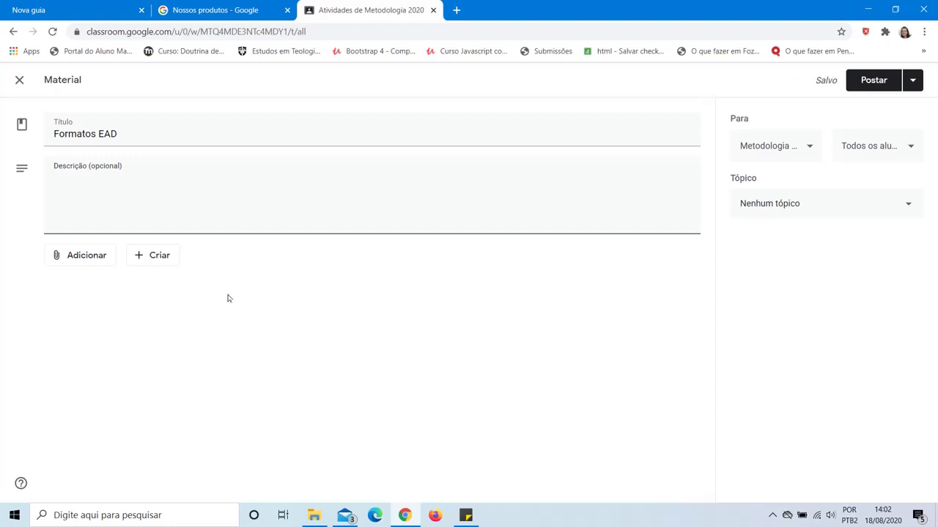
type("Leia todo o material. ")
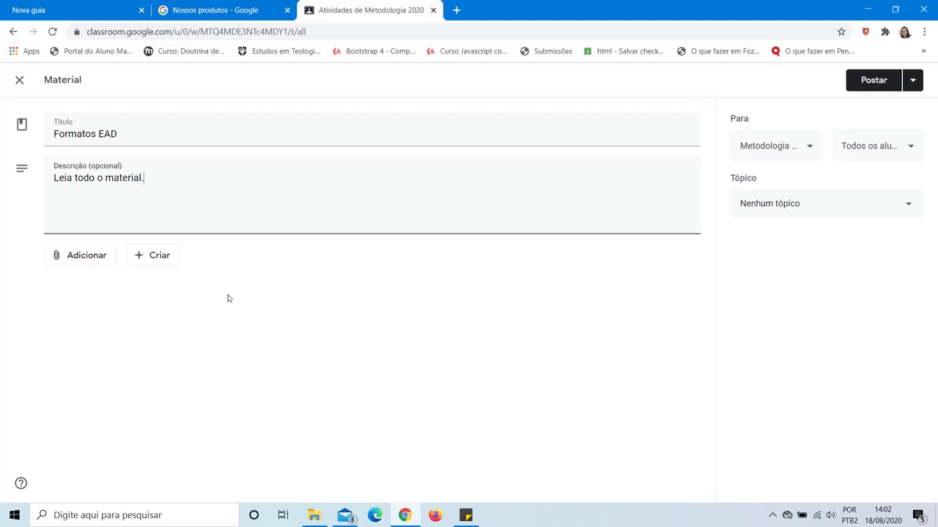
type("Desp")
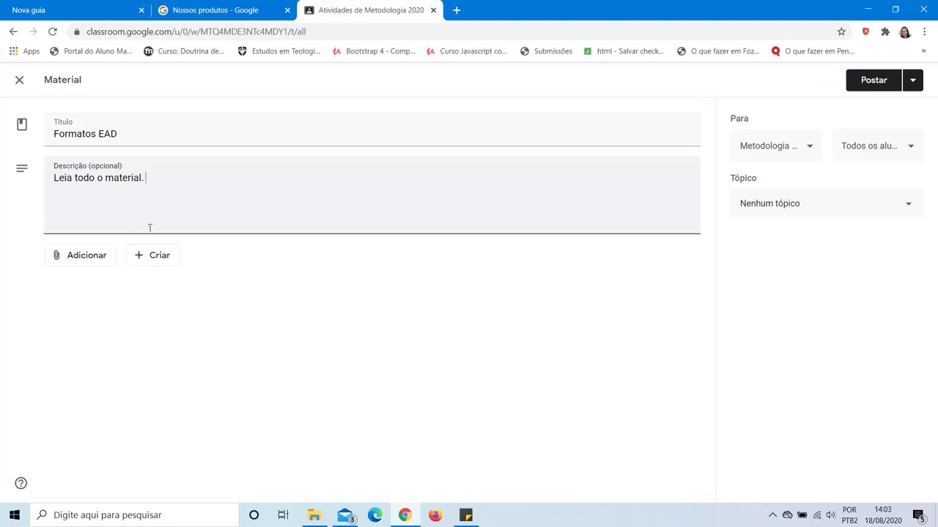
- Upload the PDF Formatos de conteúdo EAD from the Metodologia do ensino em EAD folder as an attachment and post the material
left_click(85, 261)
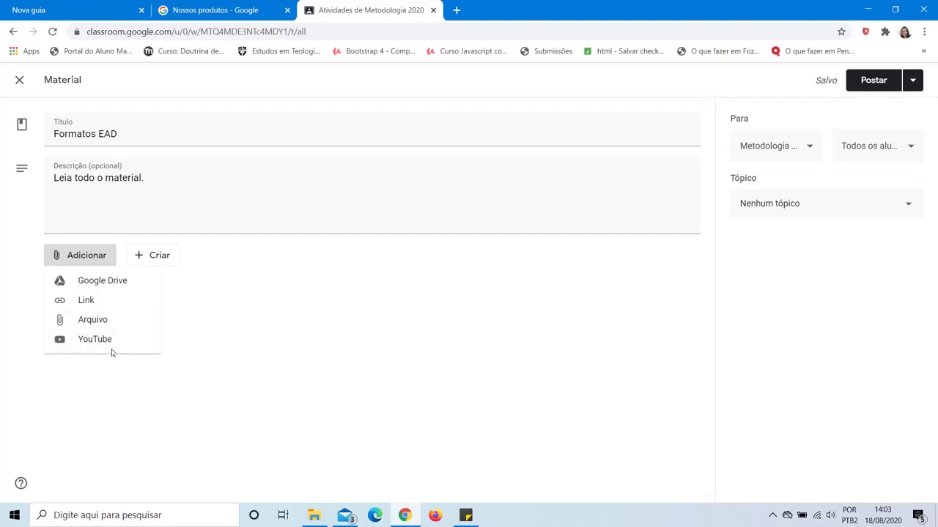
left_click(94, 322)
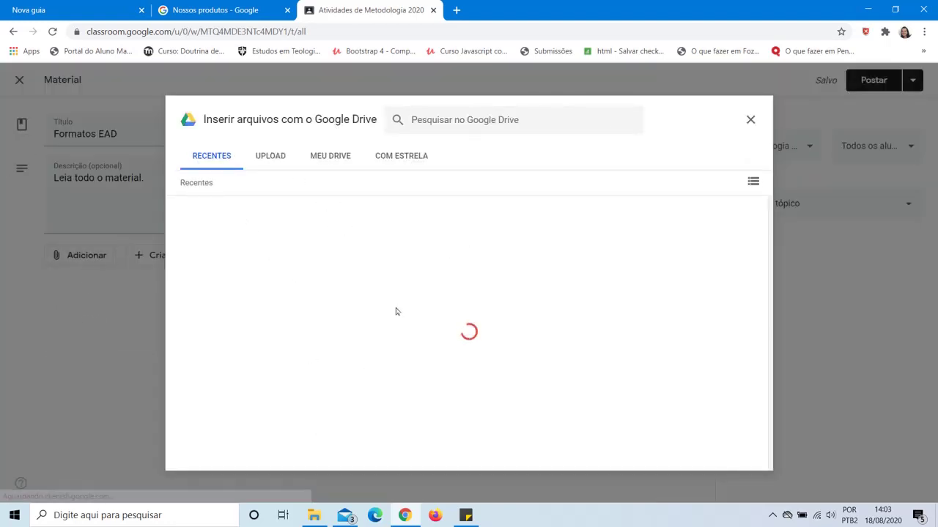
left_click(281, 162)
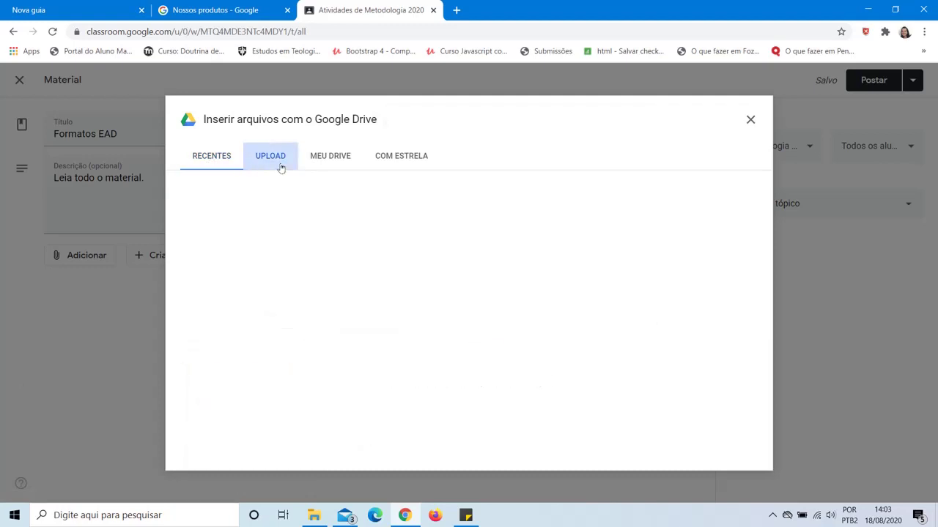
left_click(317, 157)
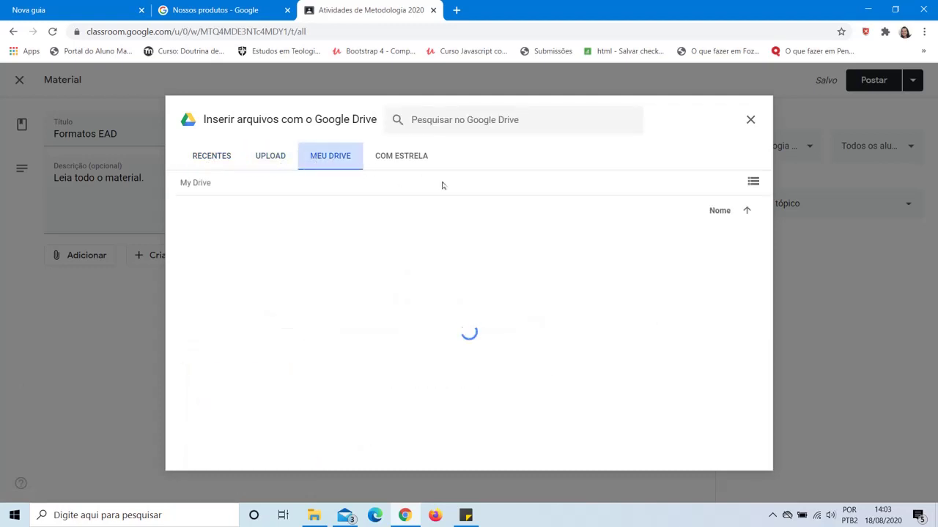
left_click(269, 160)
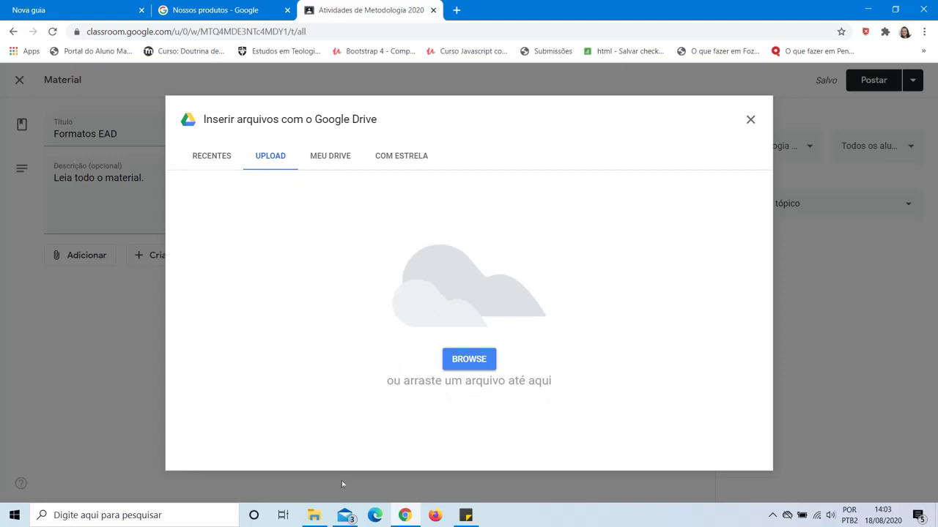
left_click(313, 515)
left_click(156, 188)
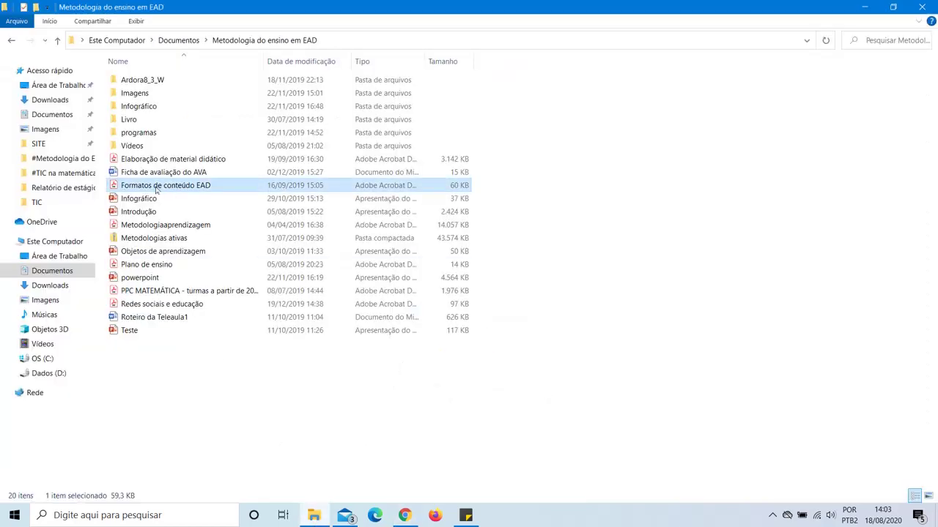
left_click_drag(183, 189, 468, 327)
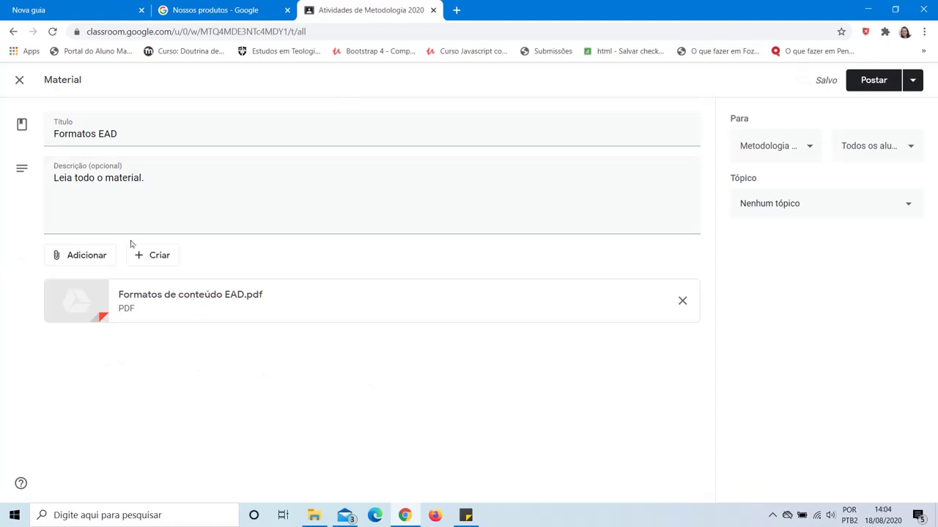
left_click(889, 87)
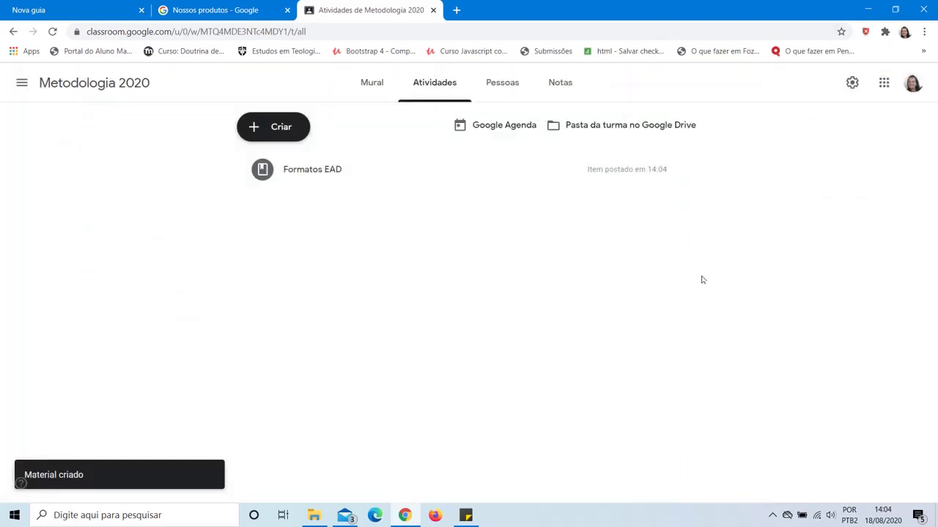
- Review the Formatos EAD post from the class Mural, including its attached PDF and class comment field, and return to the Mural
left_click(368, 83)
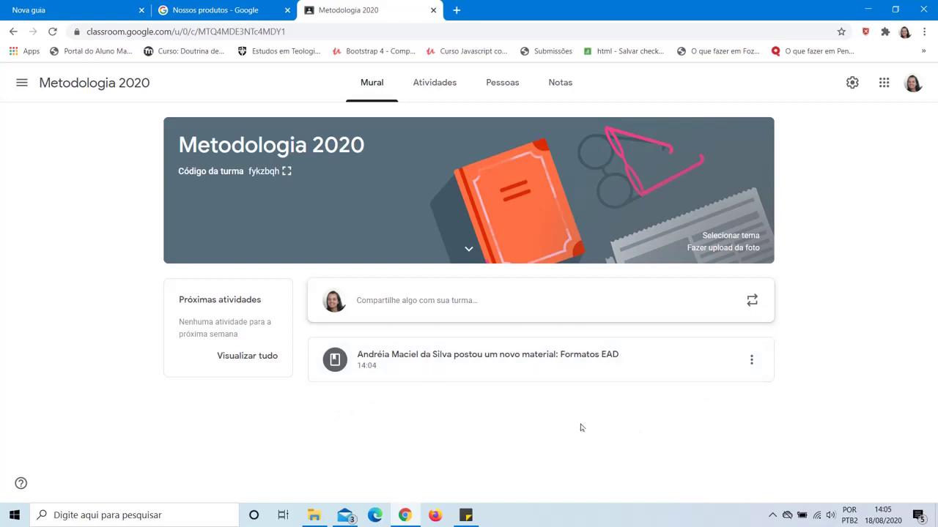
left_click(564, 357)
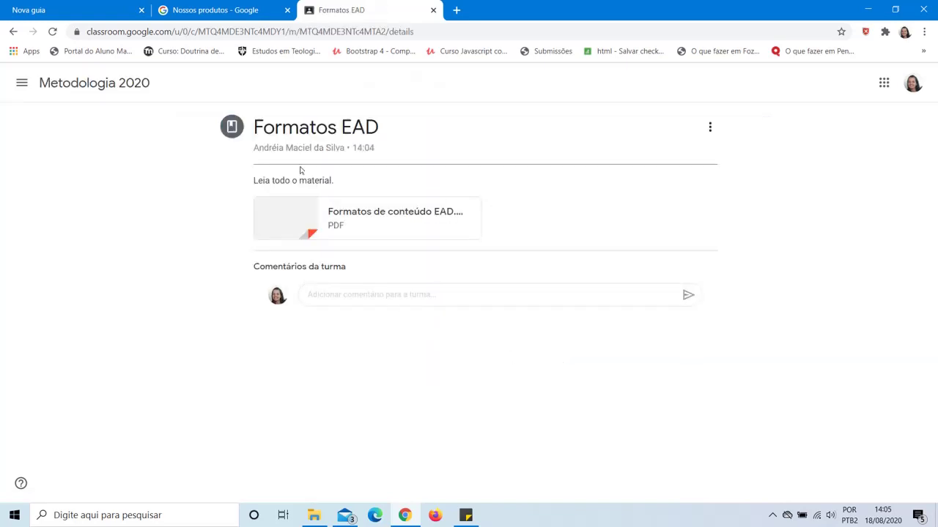
left_click(414, 213)
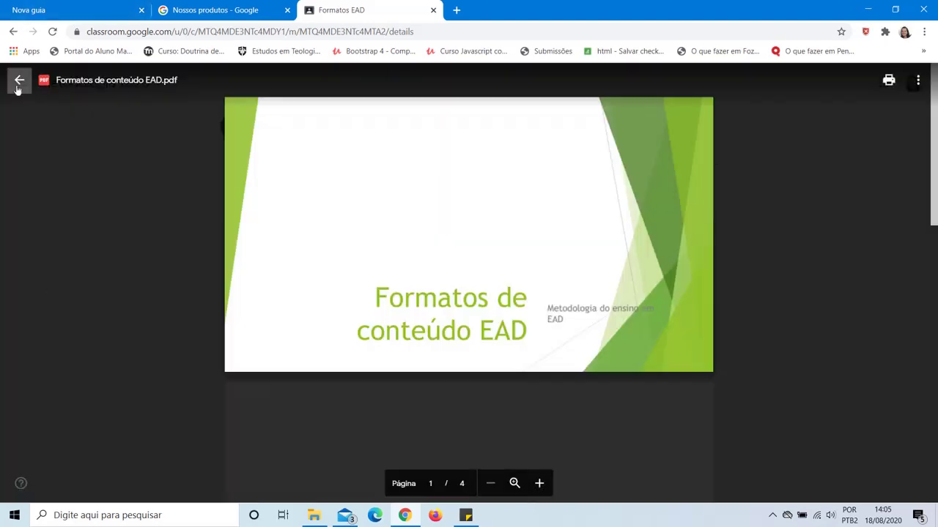
left_click(19, 80)
left_click(415, 293)
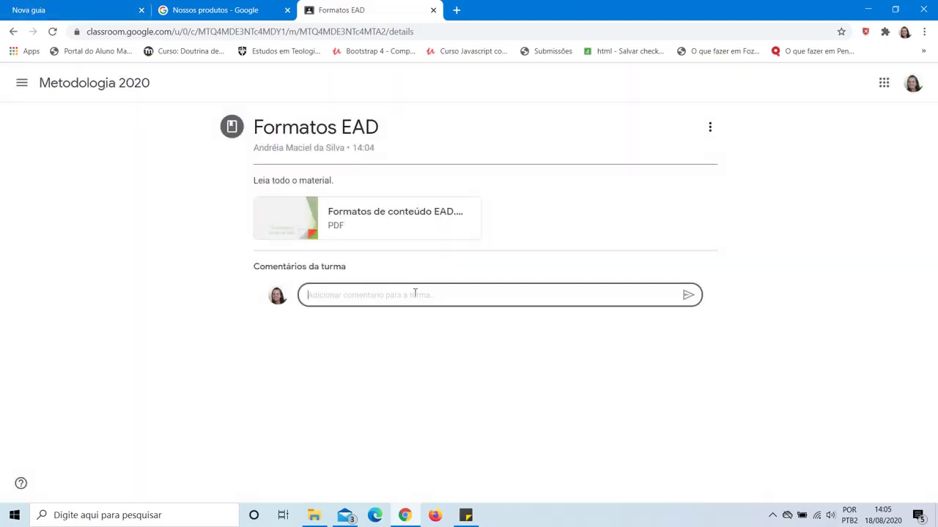
left_click(533, 428)
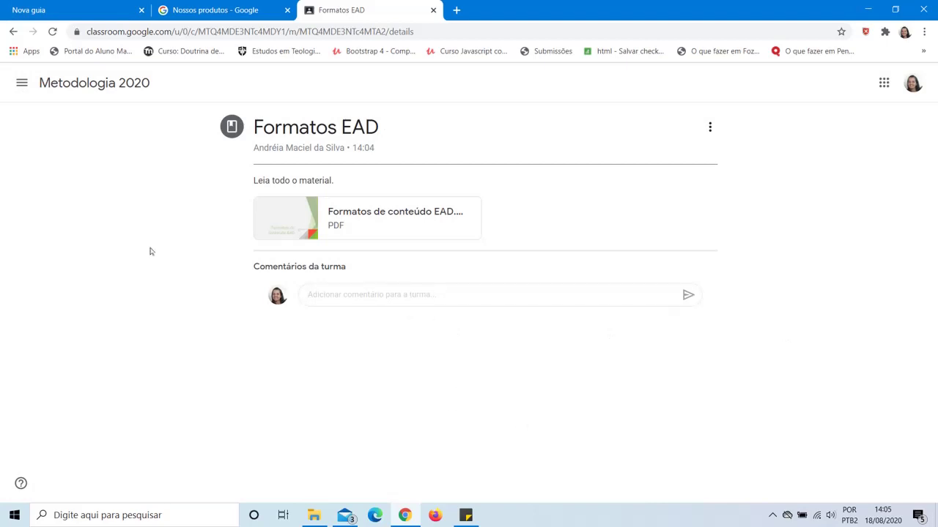
left_click(126, 85)
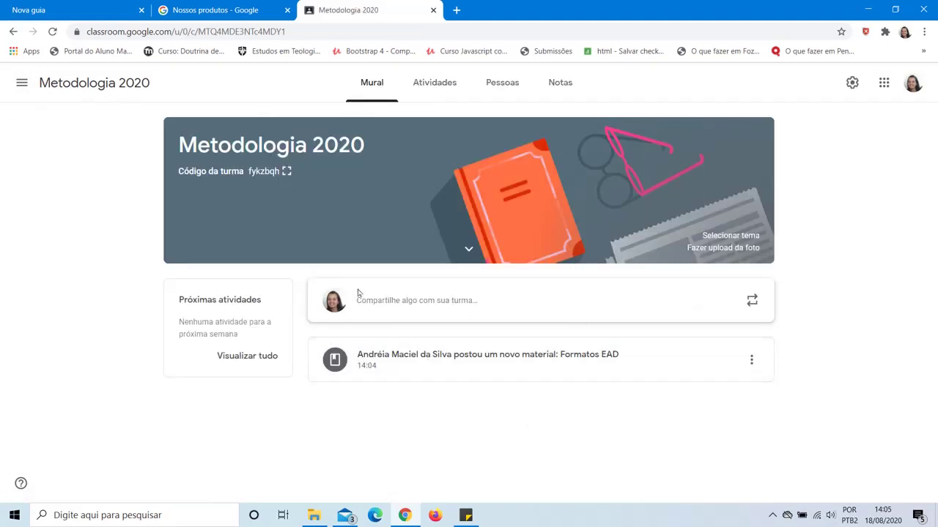
- Create a new Material in Atividades titled "Formatos EAD Vídeo" with the description "Assista o vídeo"
left_click(440, 86)
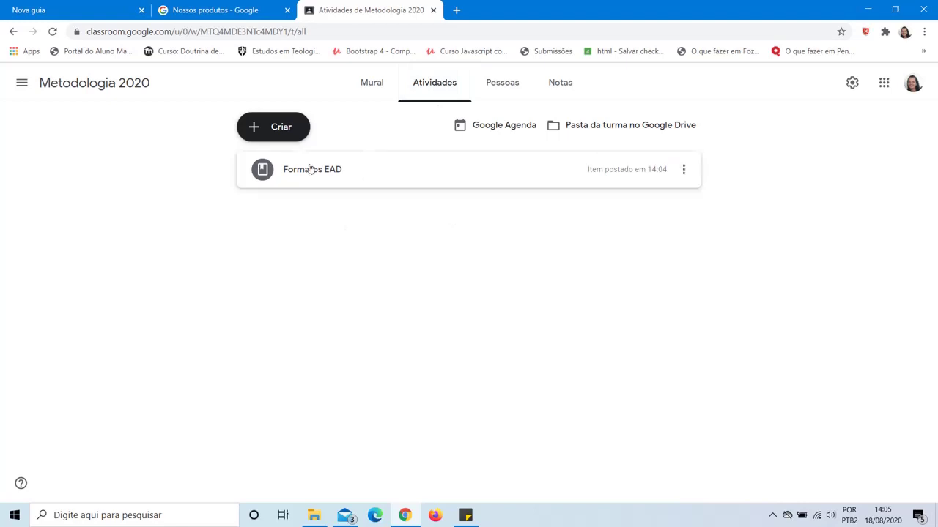
left_click(260, 128)
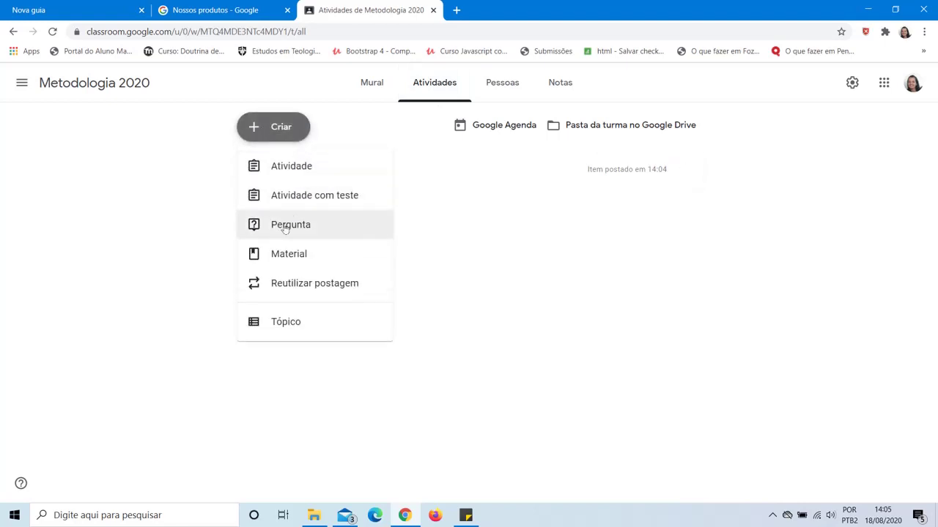
left_click(285, 251)
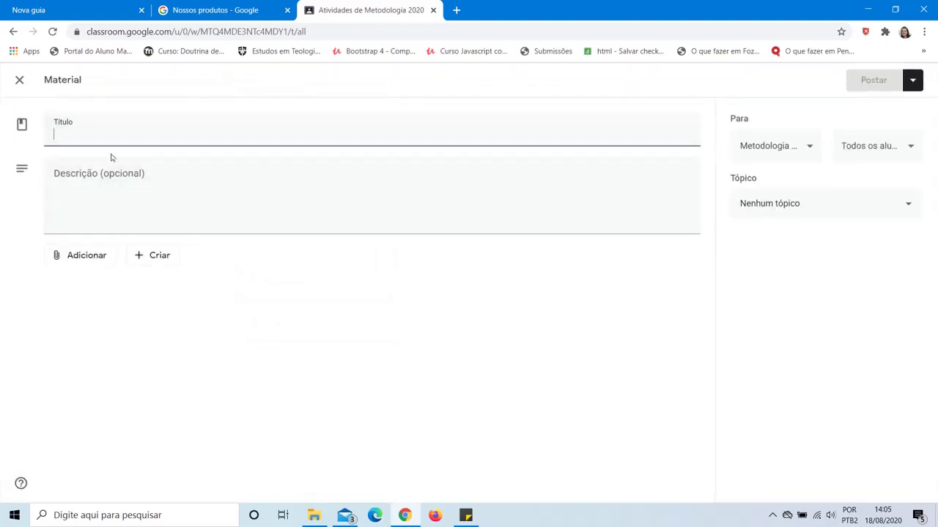
type("Formato")
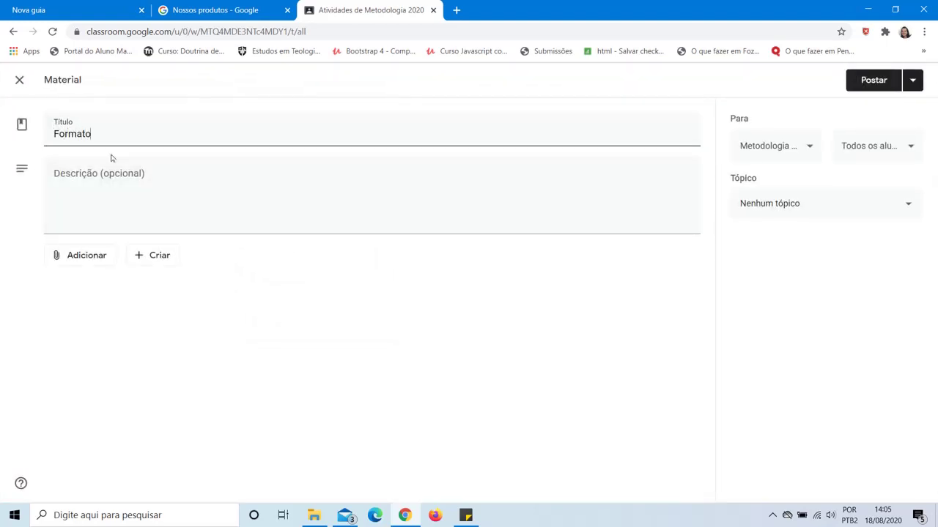
type("s EAD Vídeo")
left_click(147, 180)
type("a")
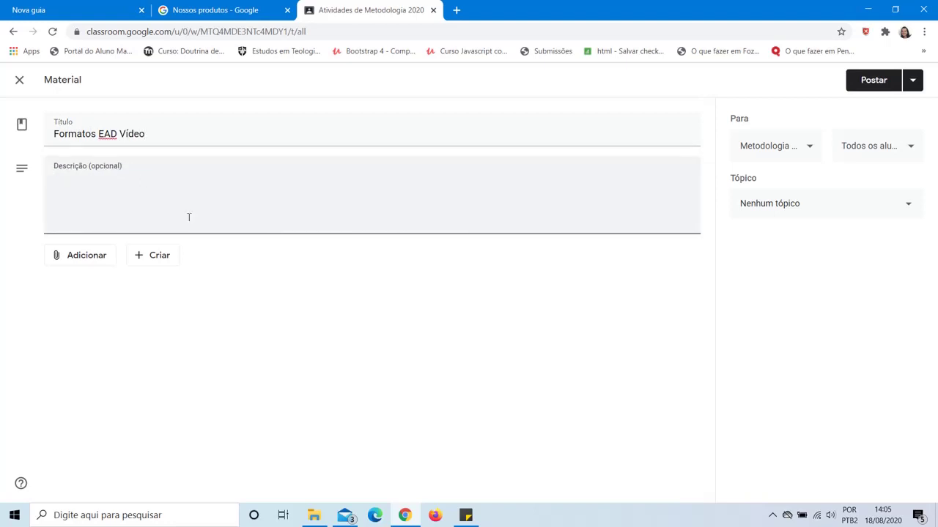
type("Asis")
type("ta o vídeo")
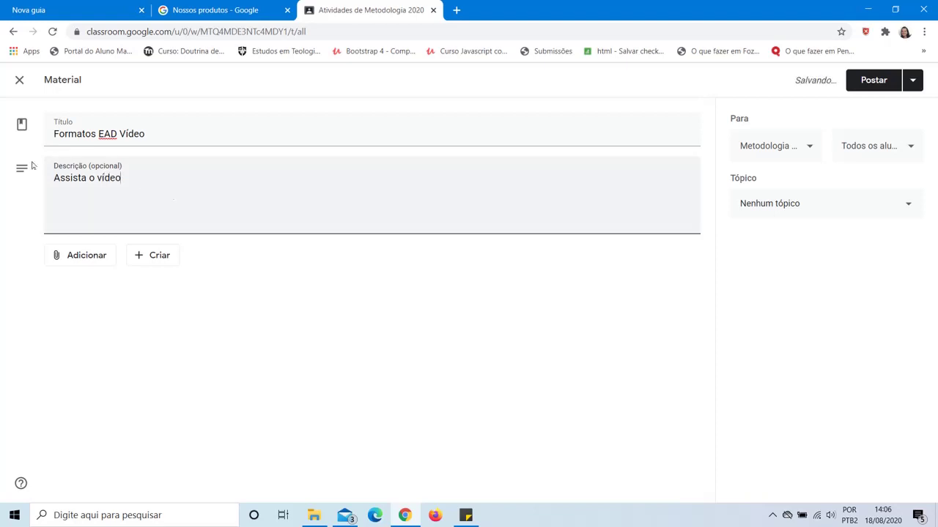
- Start attaching a YouTube video, search for "formatos EAD" and select "4 Formatos de Videoaulas para Cursos EAD #DicasEAD"
left_click(82, 262)
left_click(104, 340)
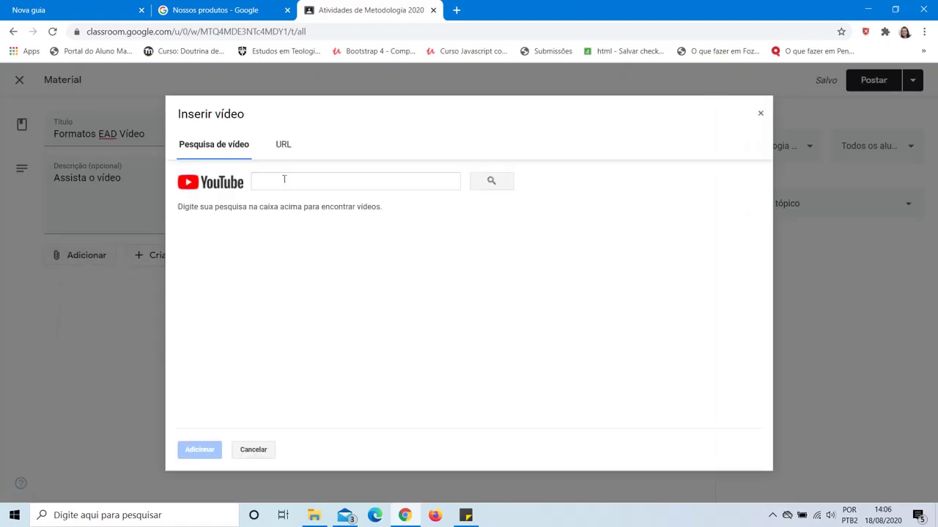
type("f")
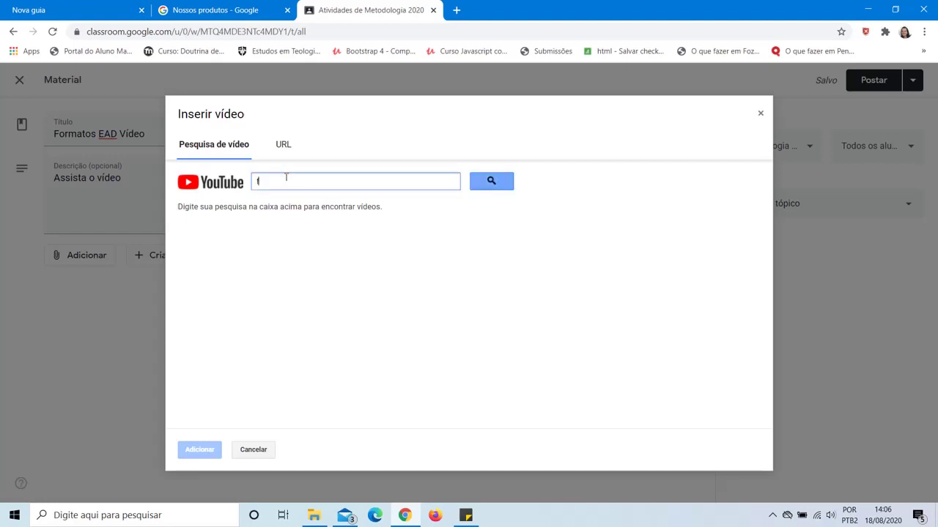
type("ormatos EA")
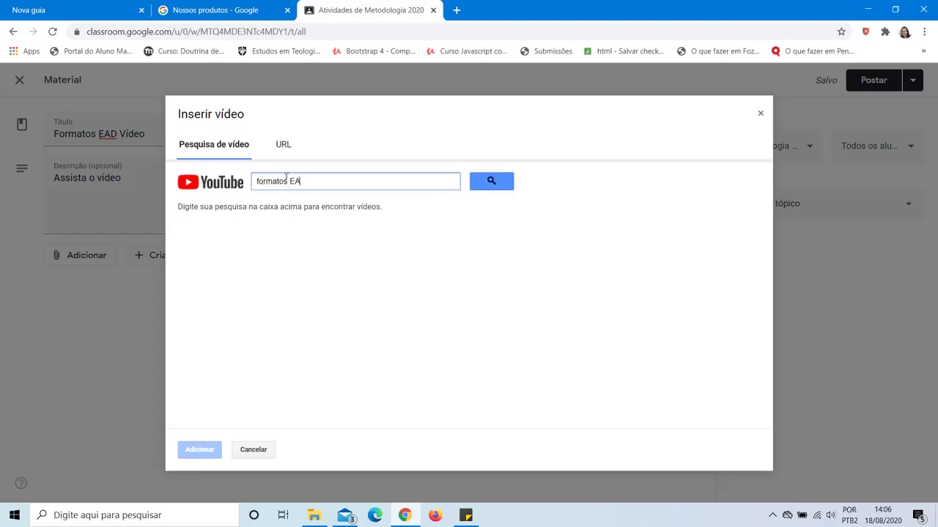
type("D")
key("Return")
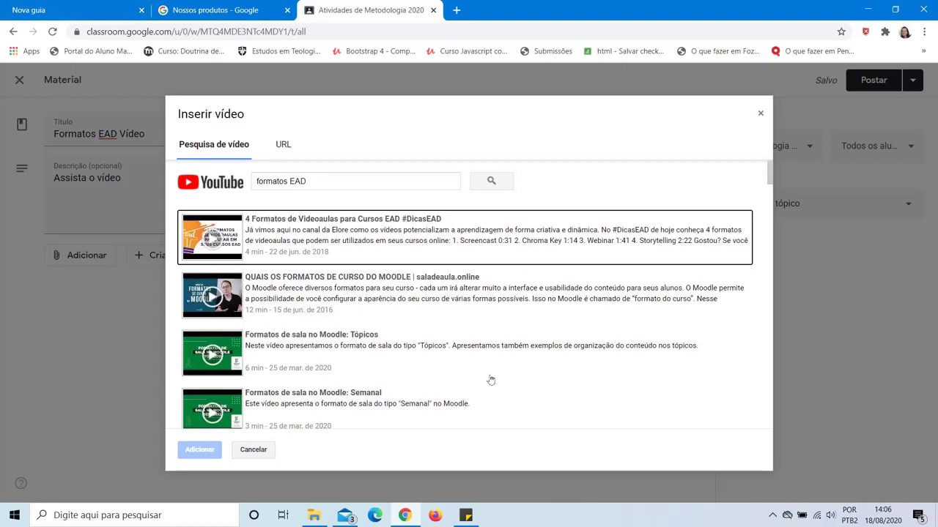
left_click(300, 238)
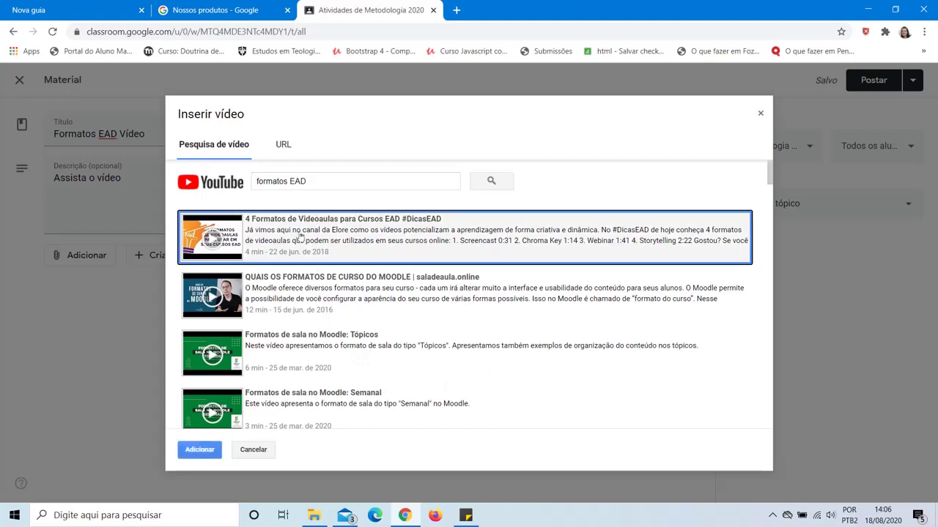
left_click(211, 452)
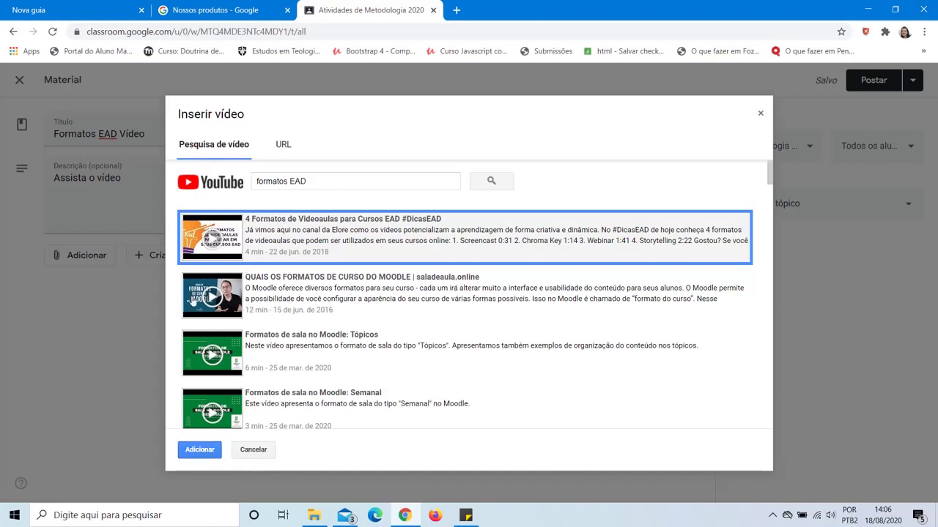
- Look at the option for inserting a video by its YouTube URL and return to the video search
left_click(282, 144)
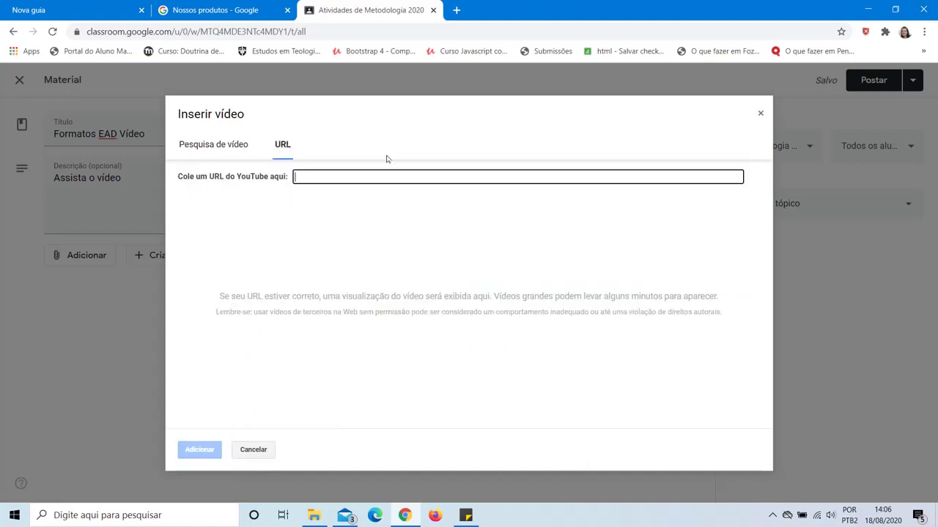
left_click(210, 148)
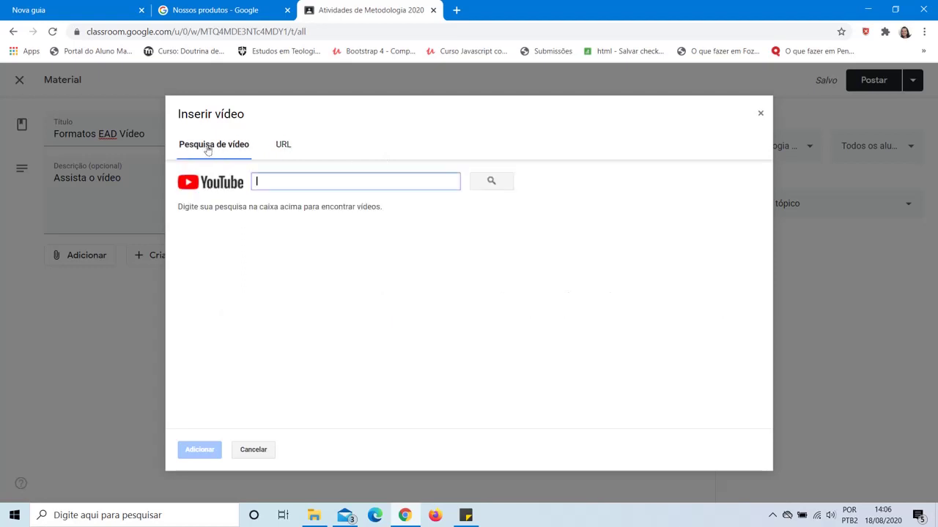
left_click(236, 31)
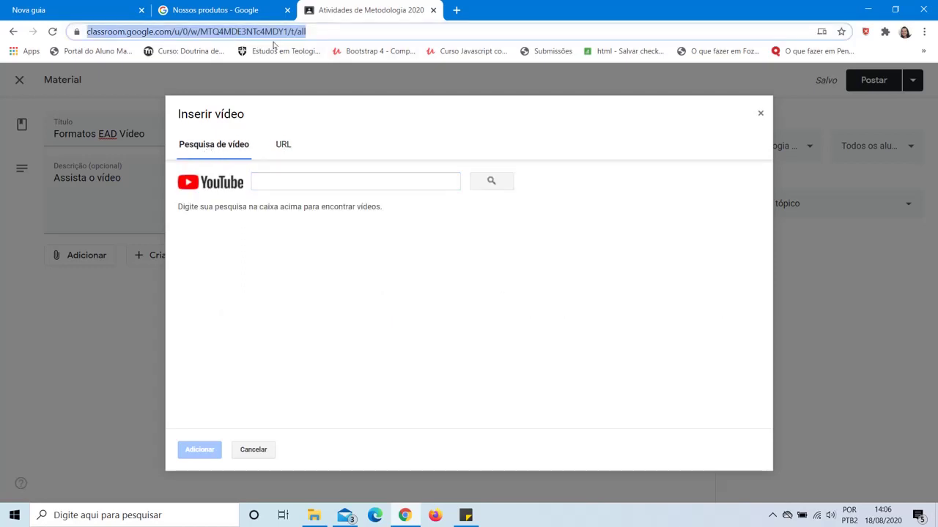
left_click(227, 155)
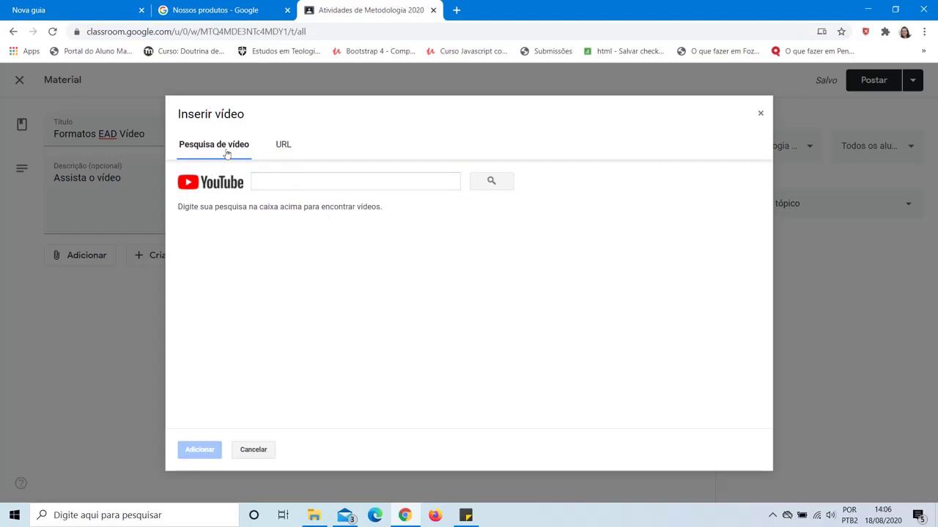
left_click(288, 145)
left_click(220, 147)
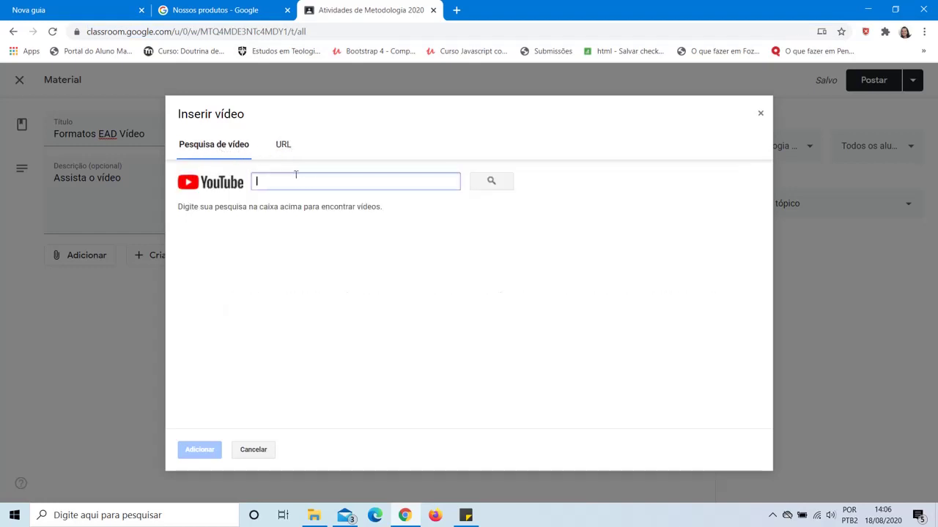
- Search YouTube for "formatos ead" and attach the video "4 Formatos de Videoaulas para Cursos EAD #DicasEAD" to the material
type("format")
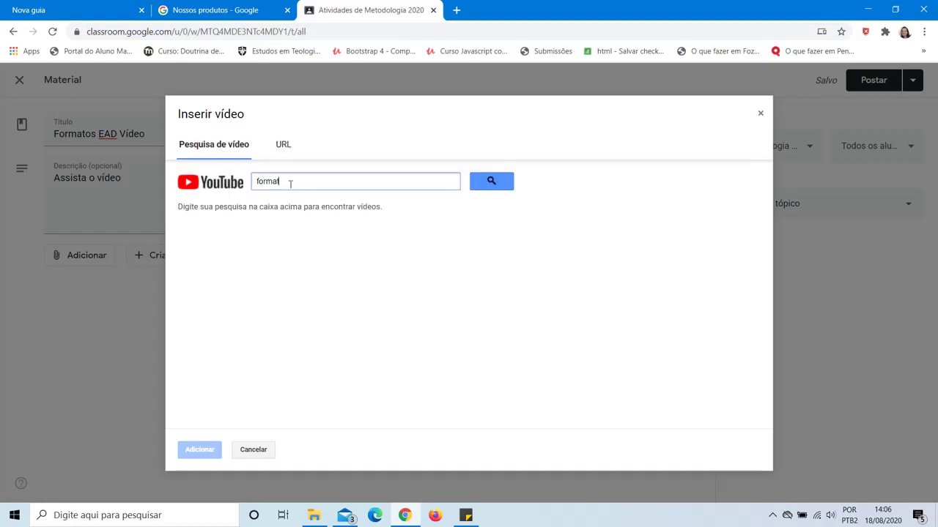
type("os ead")
key("Return")
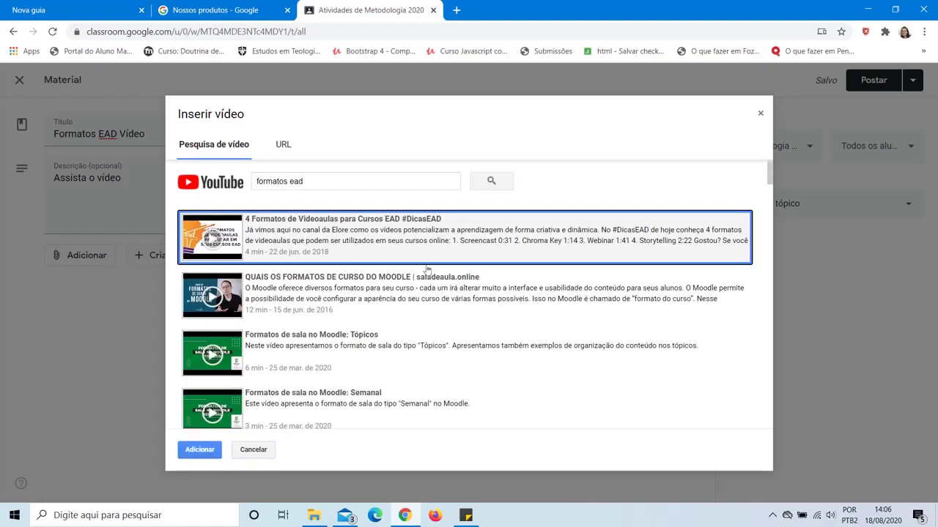
left_click(344, 241)
left_click(242, 246)
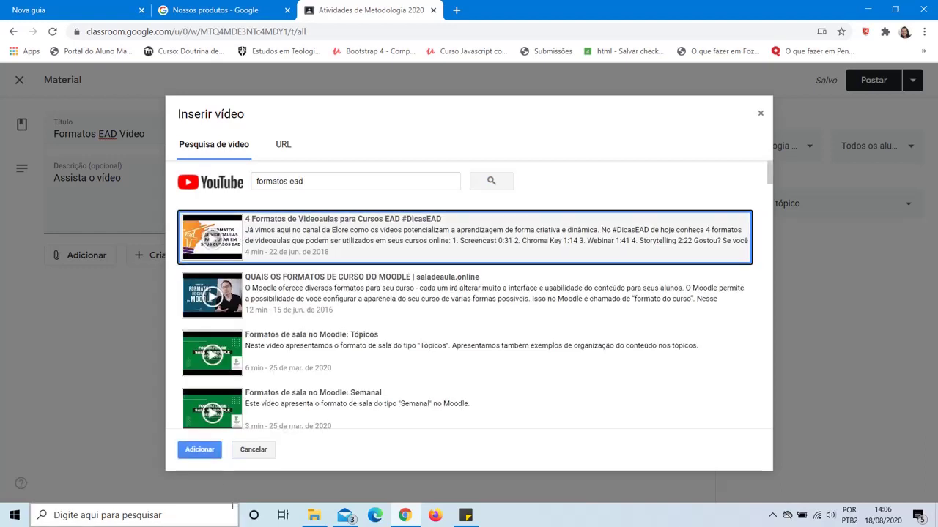
left_click(200, 450)
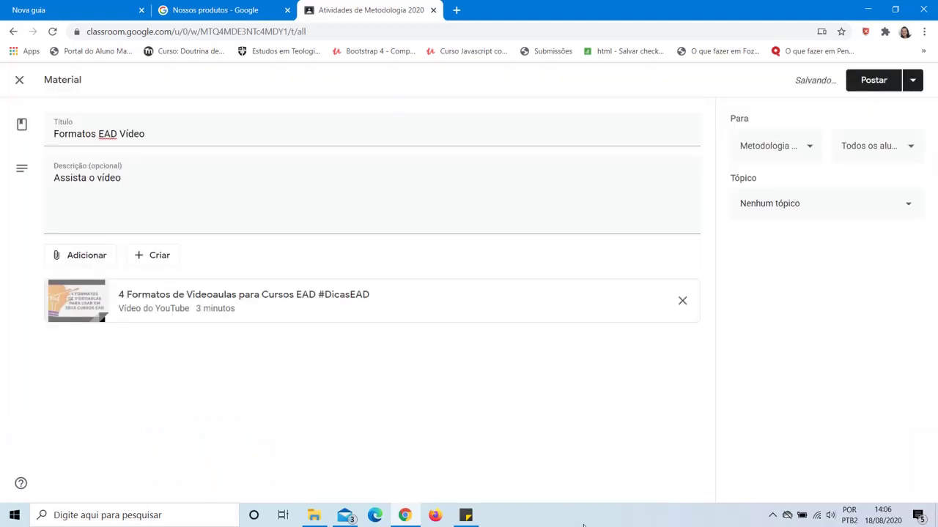
- Review the available publishing options and post the Formatos EAD Vídeo material immediately
left_click(916, 79)
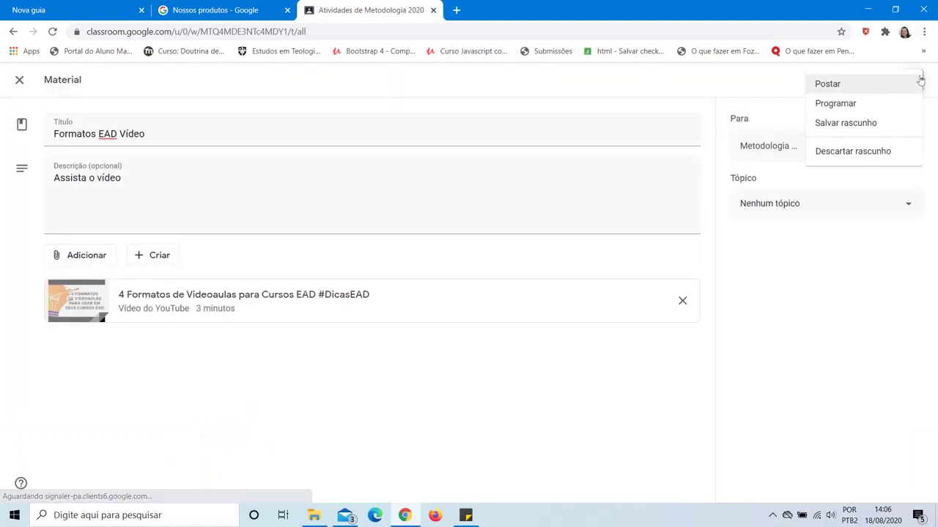
left_click(900, 227)
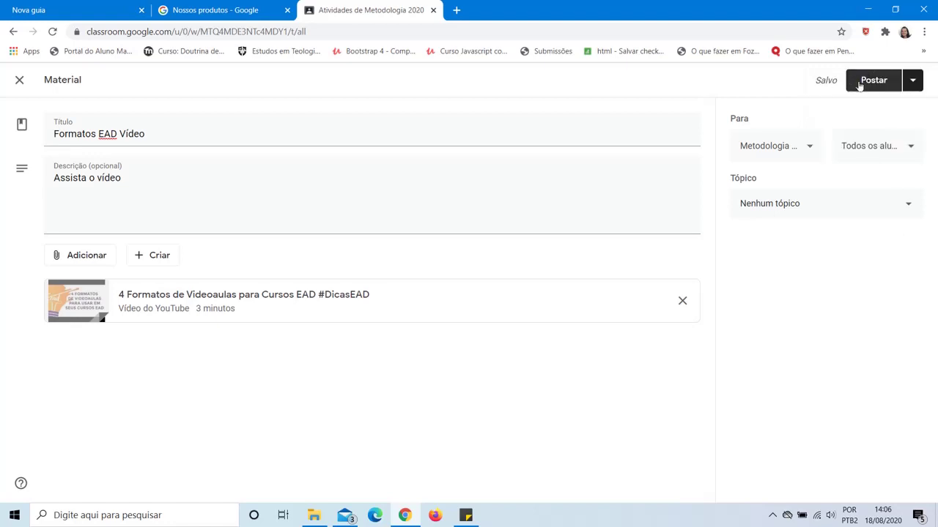
left_click(913, 82)
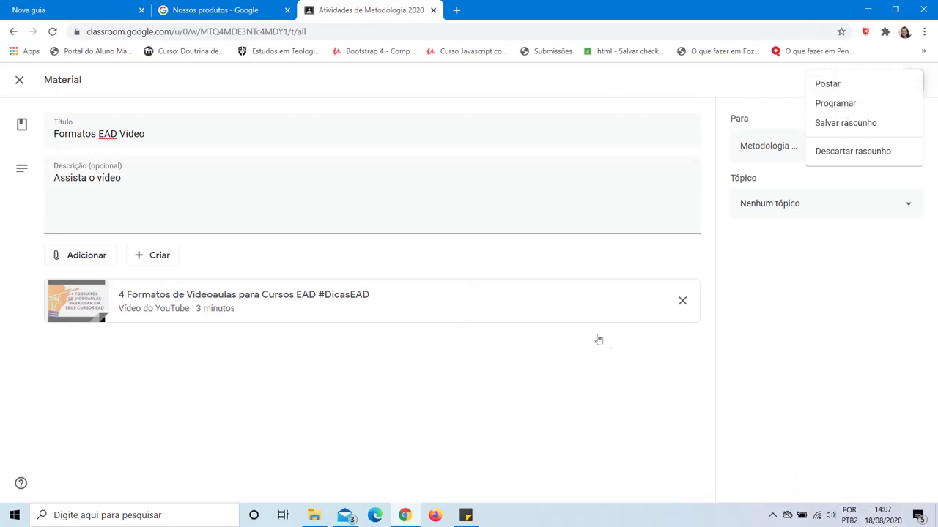
left_click(718, 407)
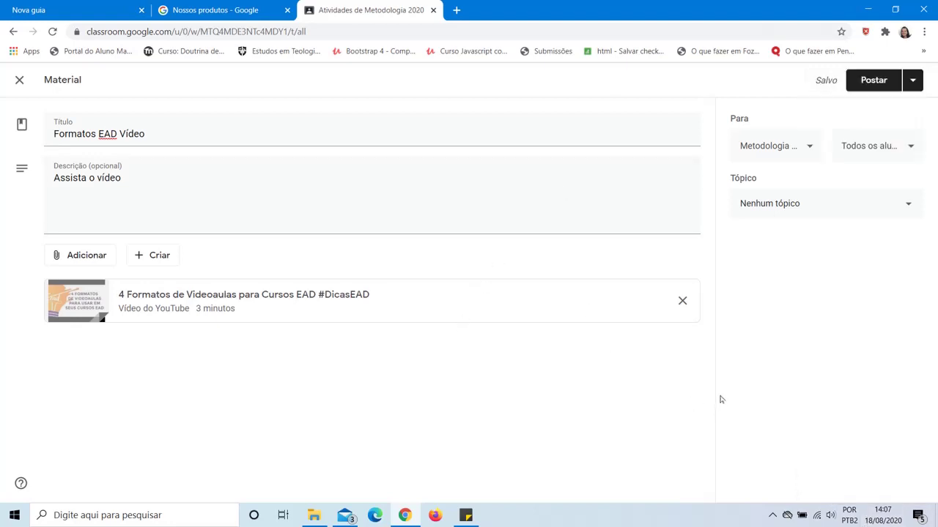
left_click(868, 80)
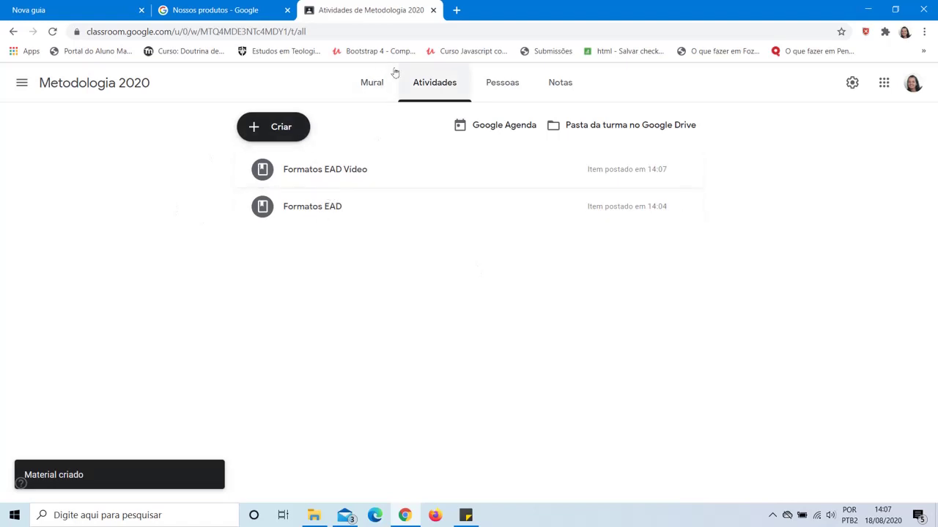
- Check the class Mural for the new post and view the teachers and students sections in Pessoas
left_click(370, 86)
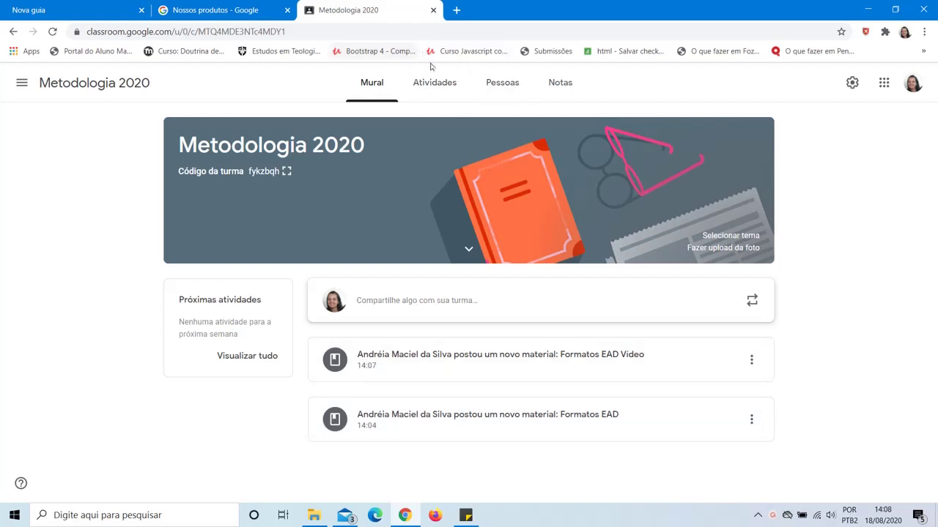
left_click(514, 87)
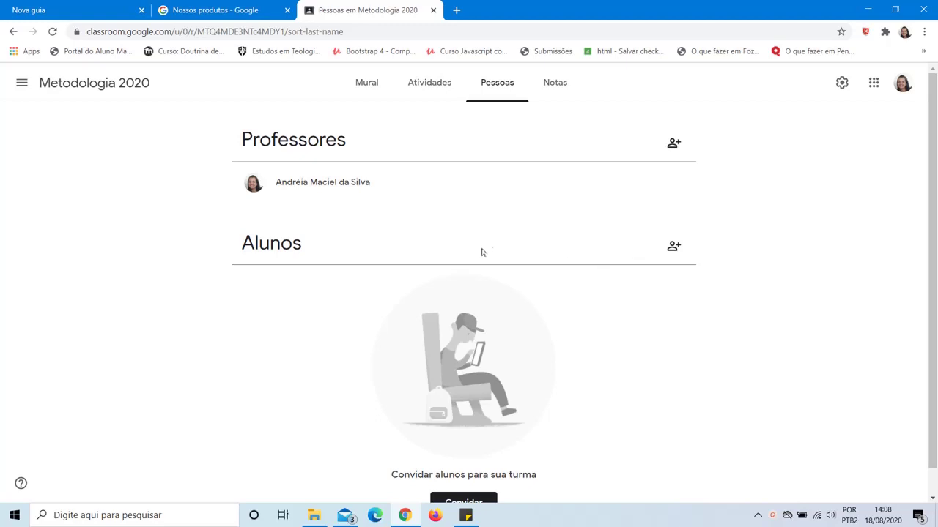
scroll(481, 254, "down", 1)
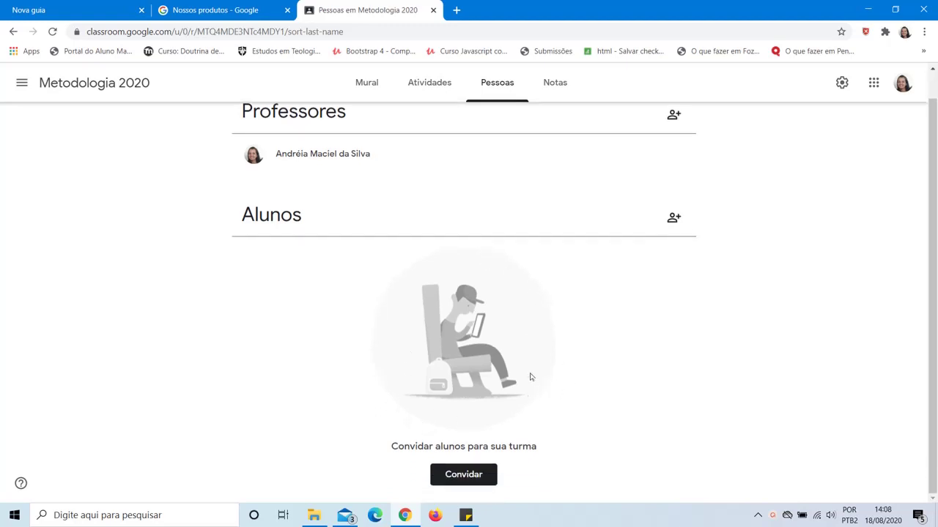
- Look at the student invitation options in Pessoas without inviting anyone, and highlight the class code on the Mural
left_click(463, 475)
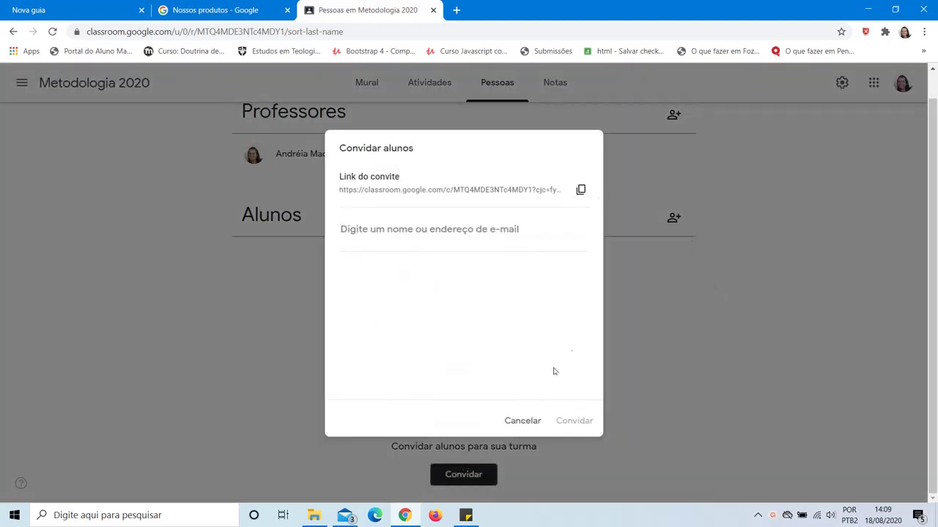
left_click(520, 421)
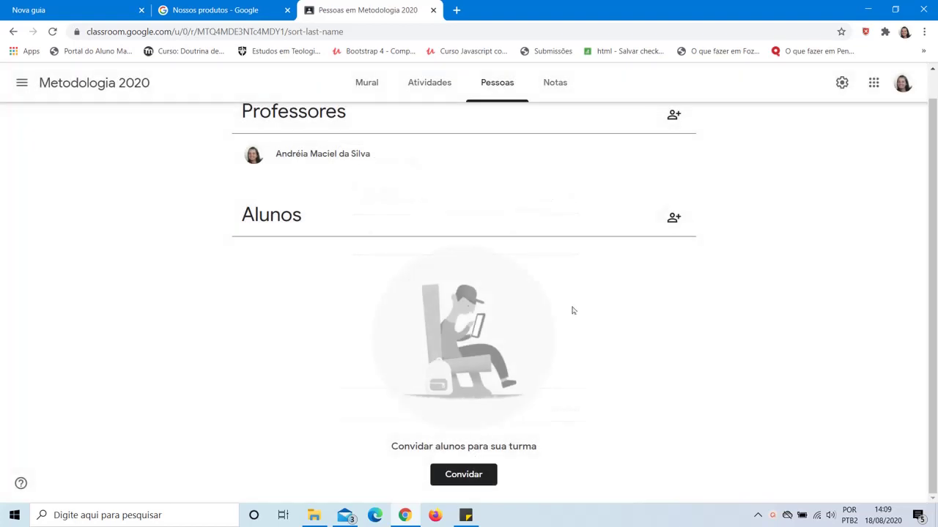
left_click(673, 217)
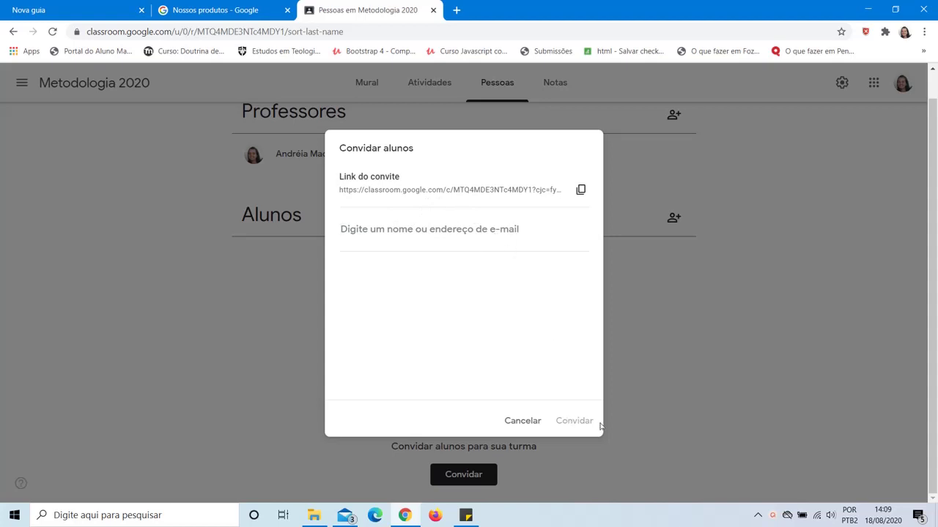
left_click(525, 423)
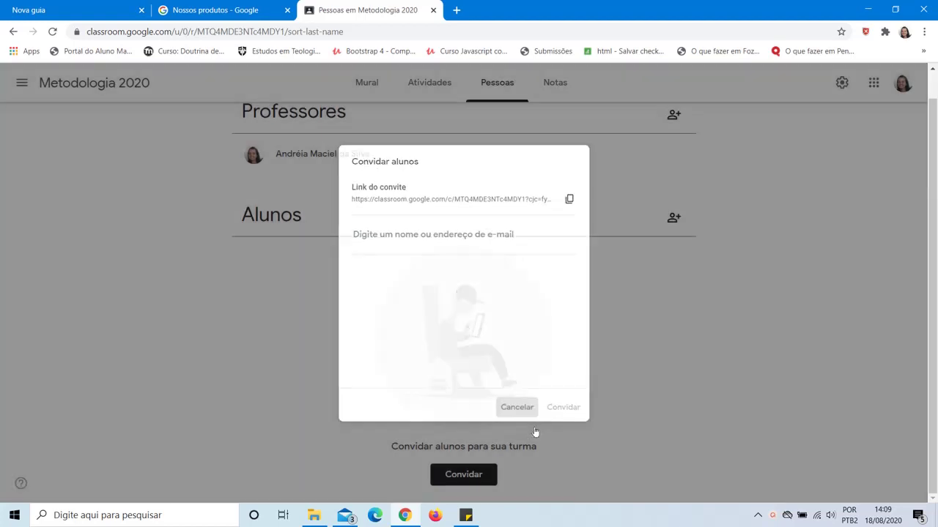
left_click(94, 83)
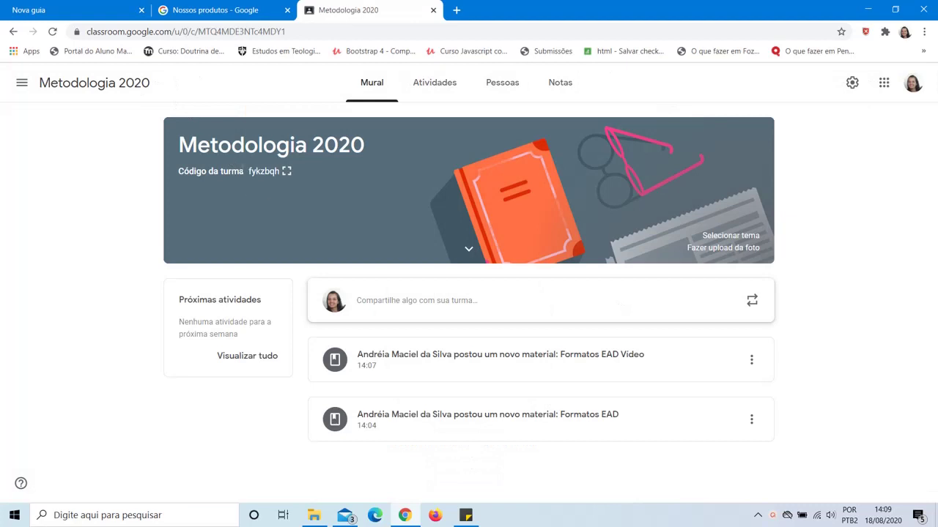
left_click_drag(264, 171, 286, 173)
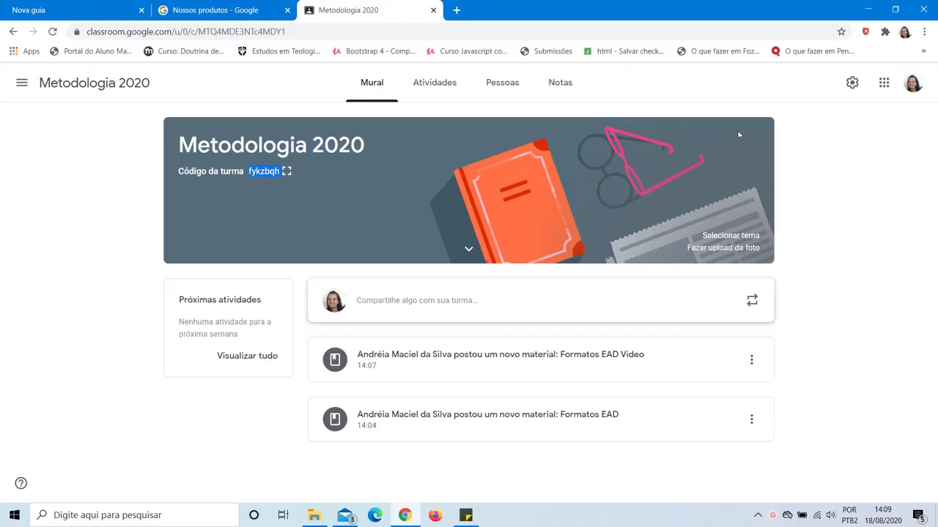
- Review the types of content that can be created in Atividades without creating anything
left_click(437, 88)
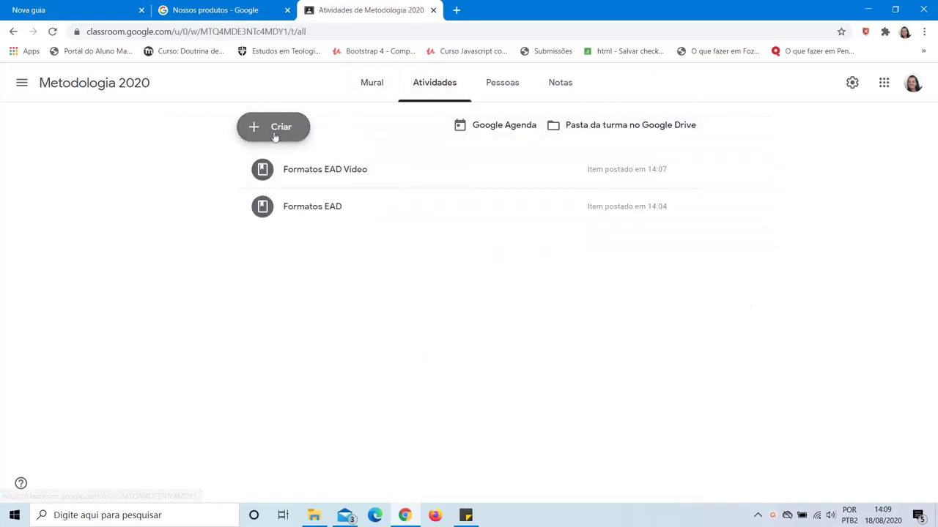
left_click(274, 136)
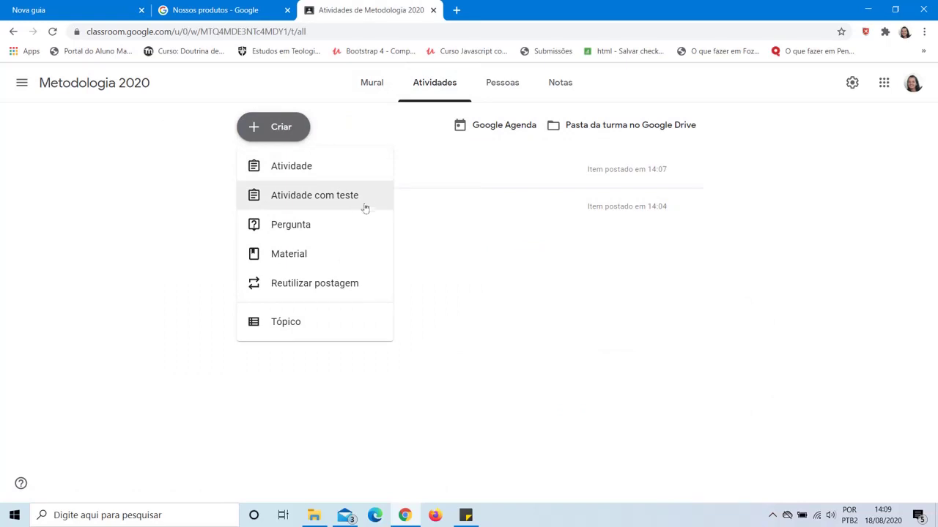
left_click(575, 340)
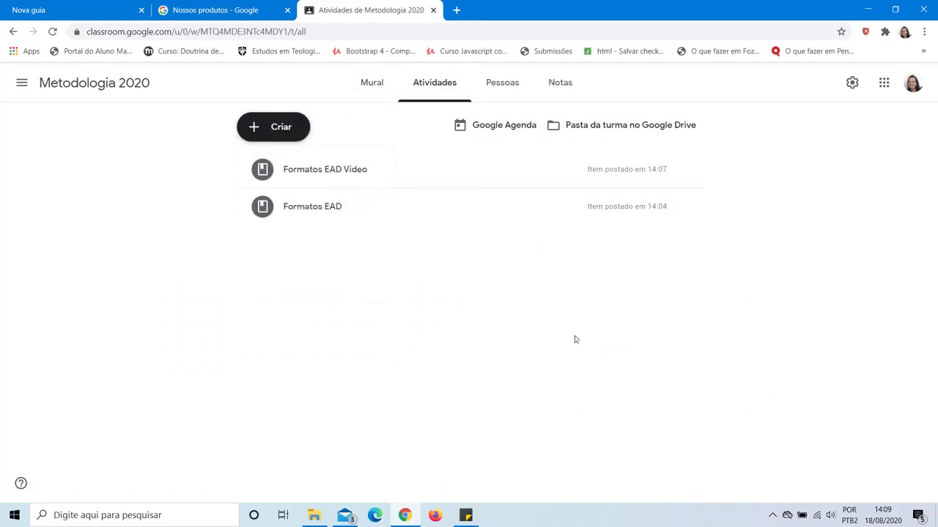